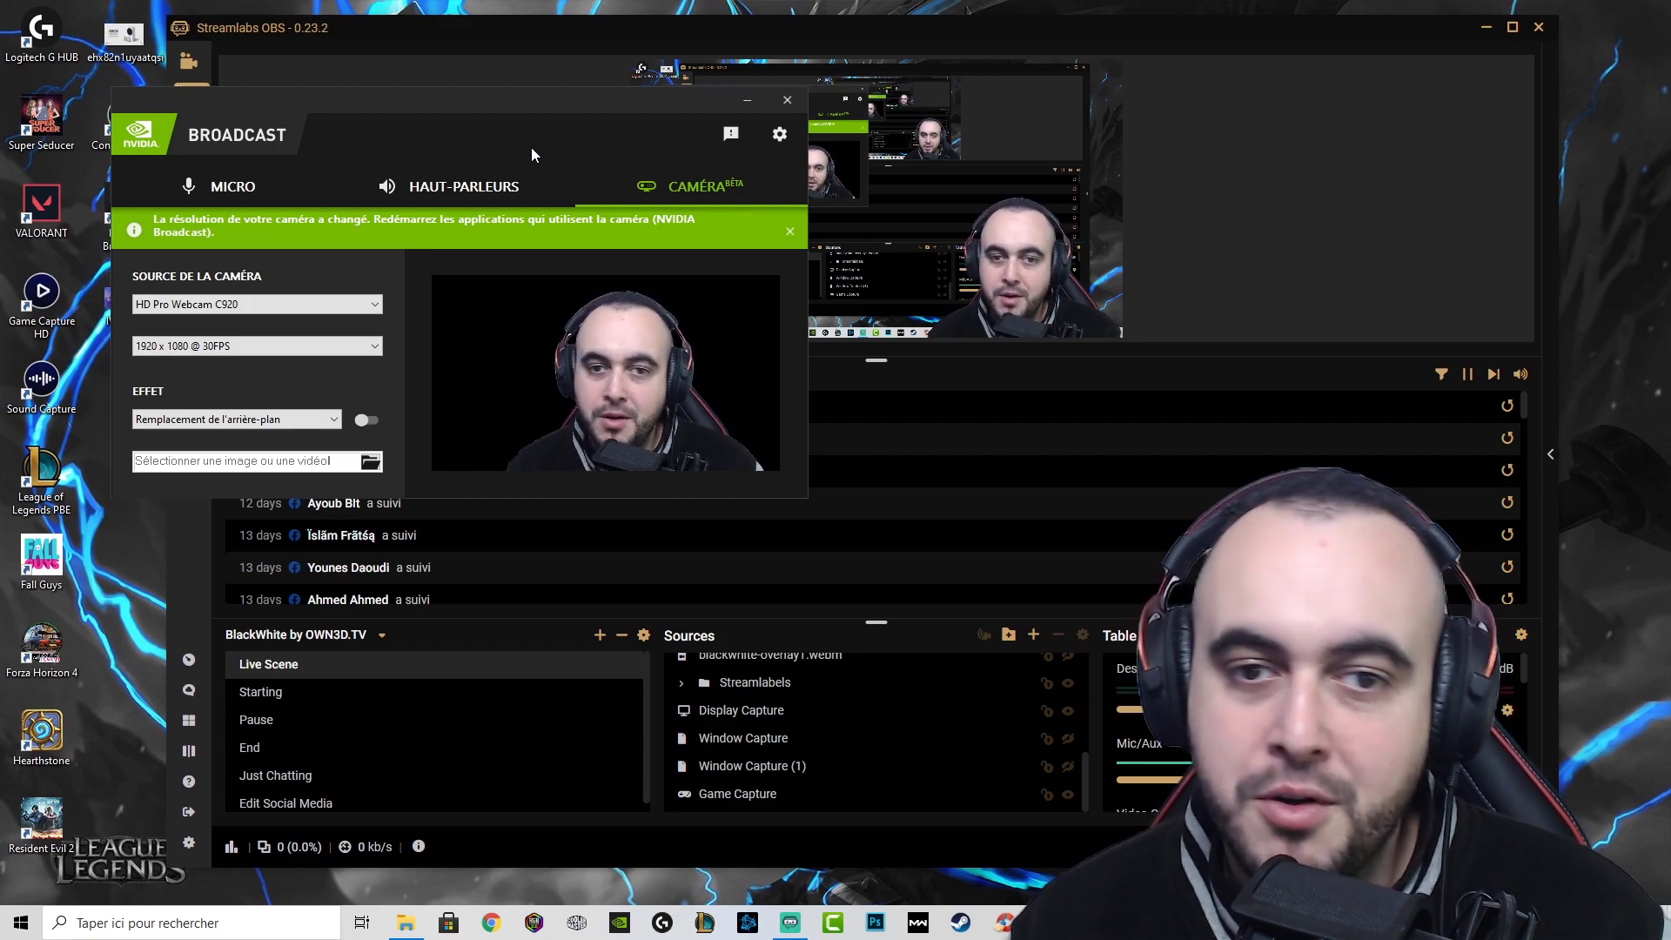
Reposition the NVIDIA Broadcast window over the Streamlabs OBS window and dismiss the camera resolution notice.
left_click_drag(617, 103, 651, 264)
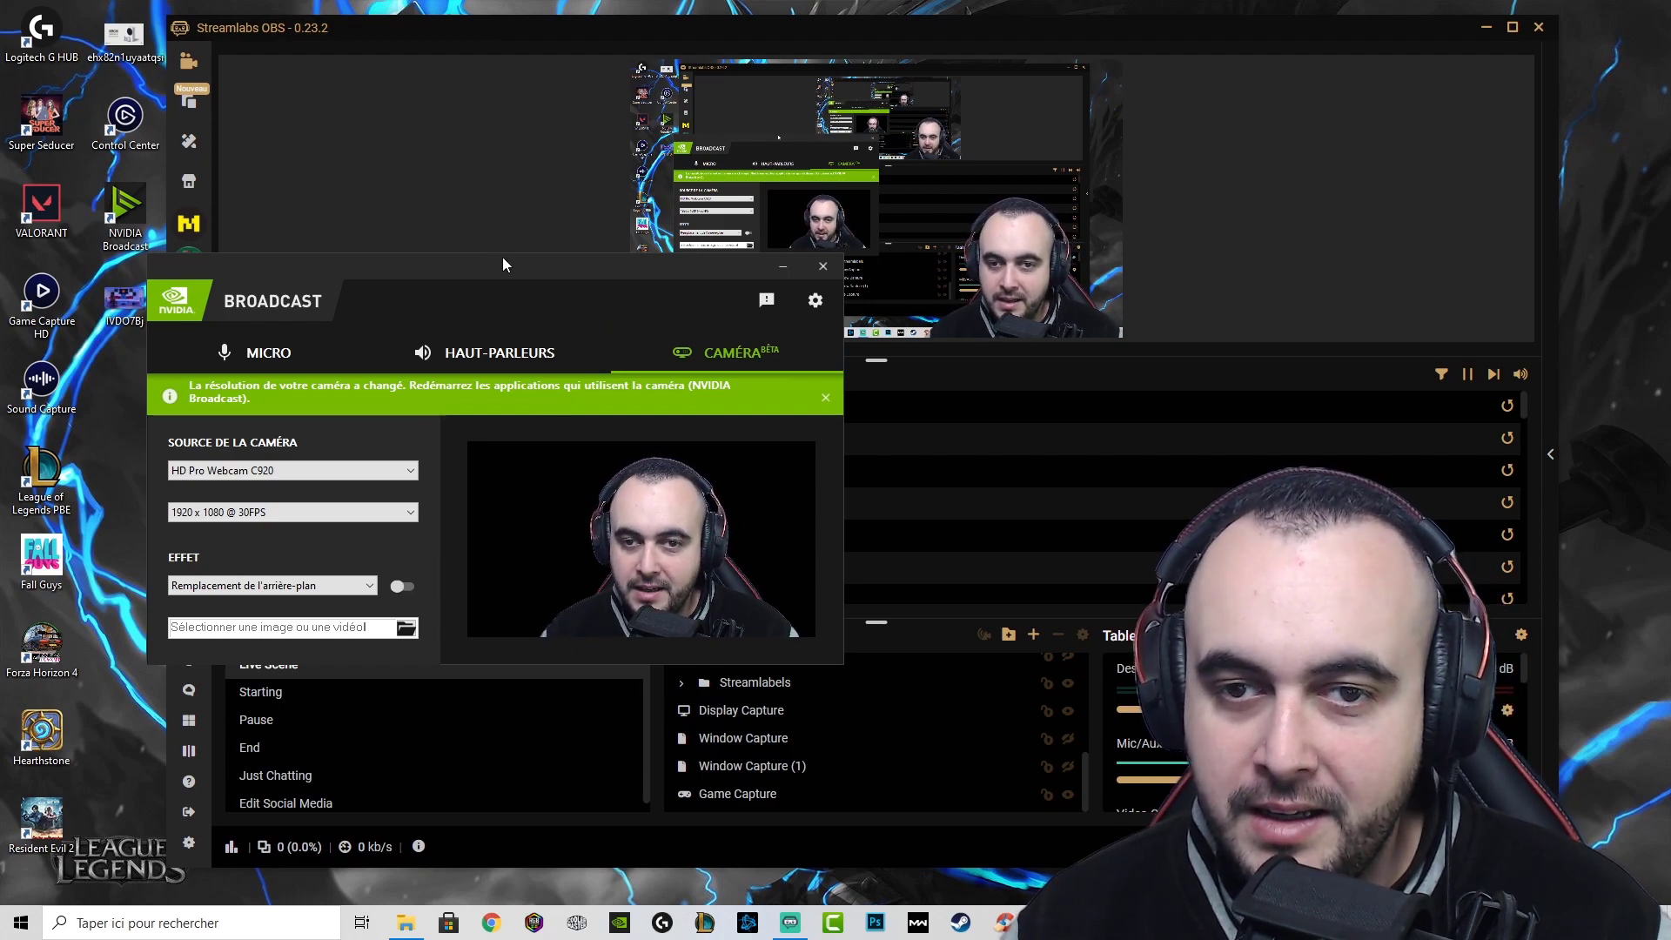
left_click_drag(501, 258, 611, 188)
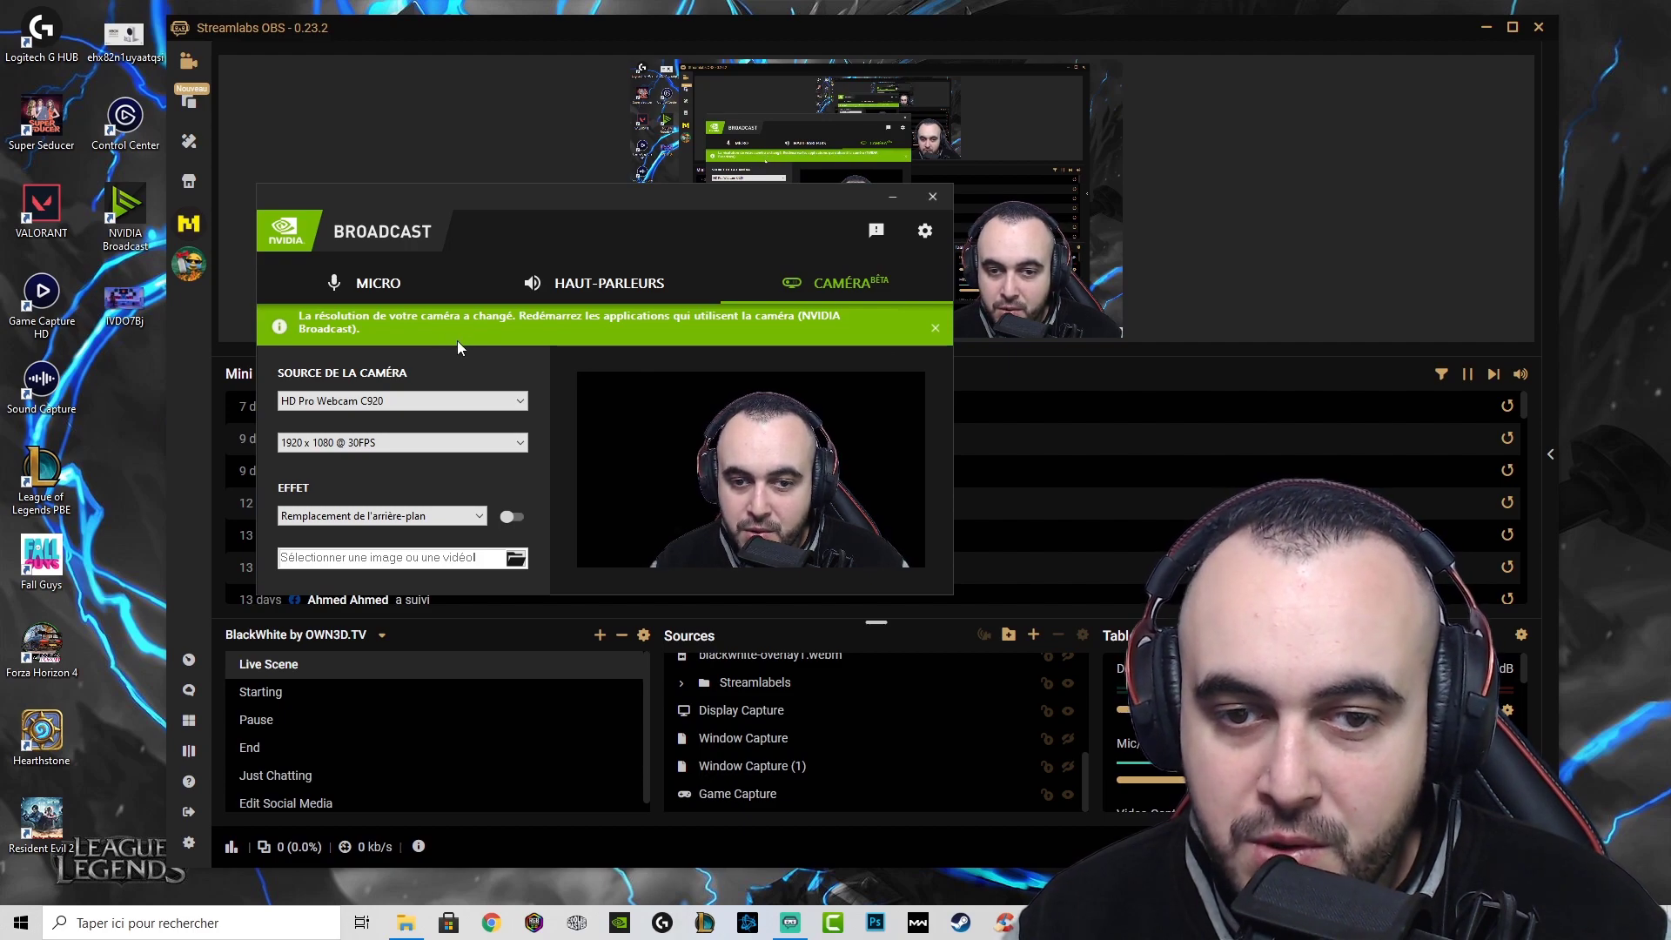
left_click(936, 328)
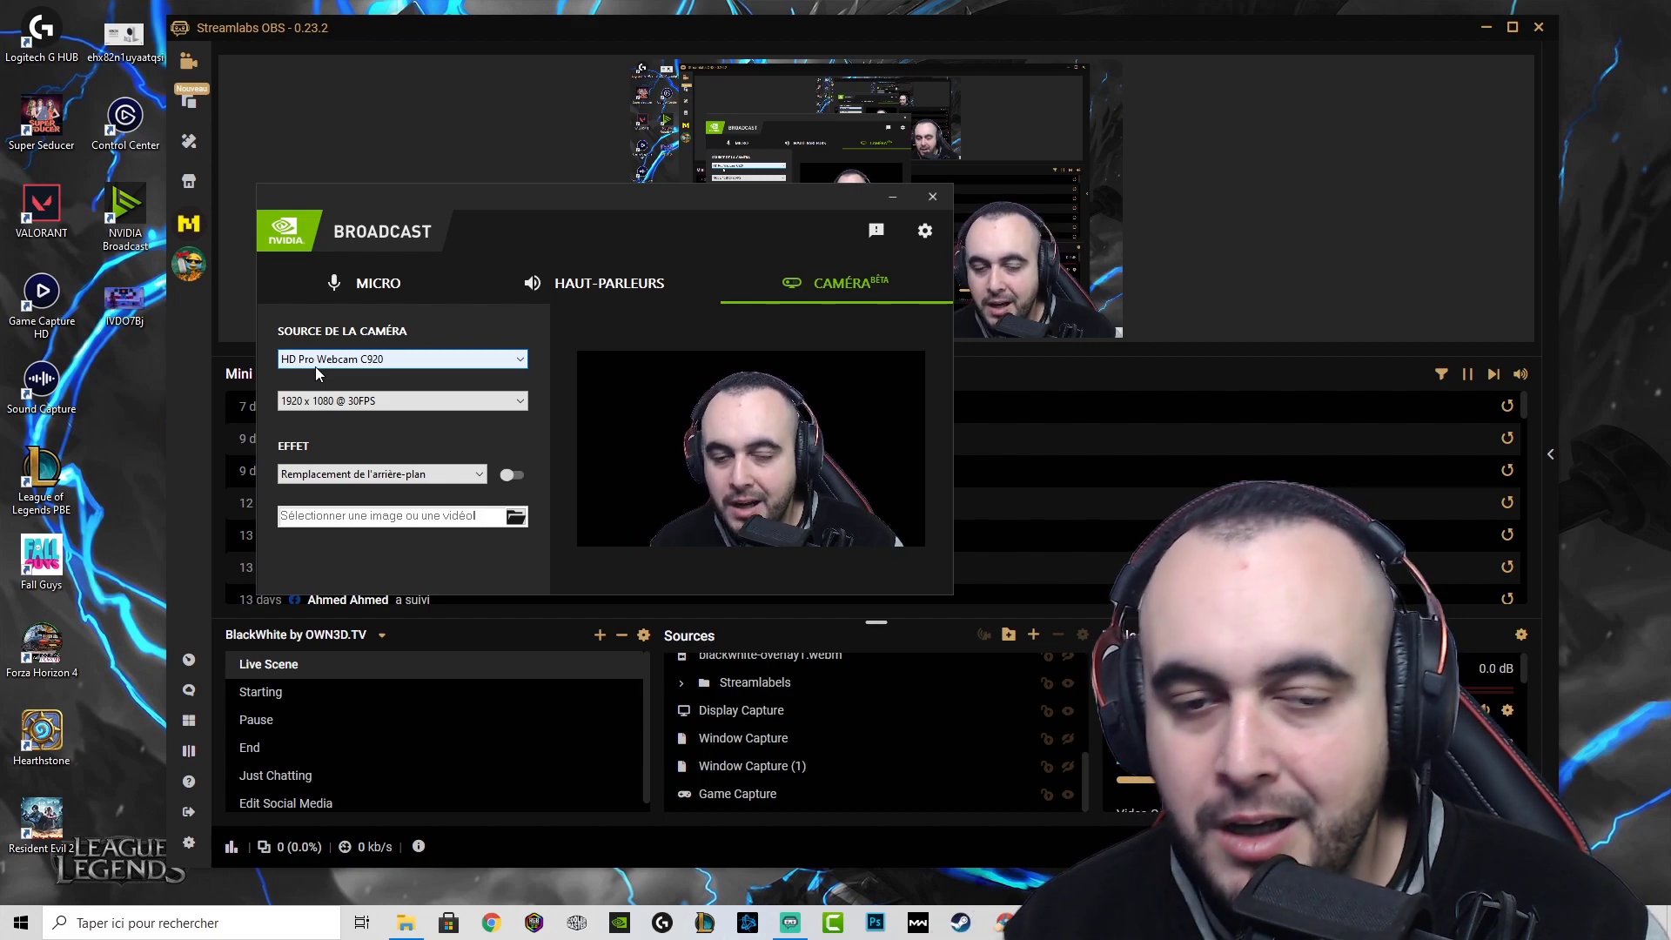
Set the camera effect to Suppression de l'arrière-plan and shift the Broadcast window away from the webcam preview.
left_click(468, 475)
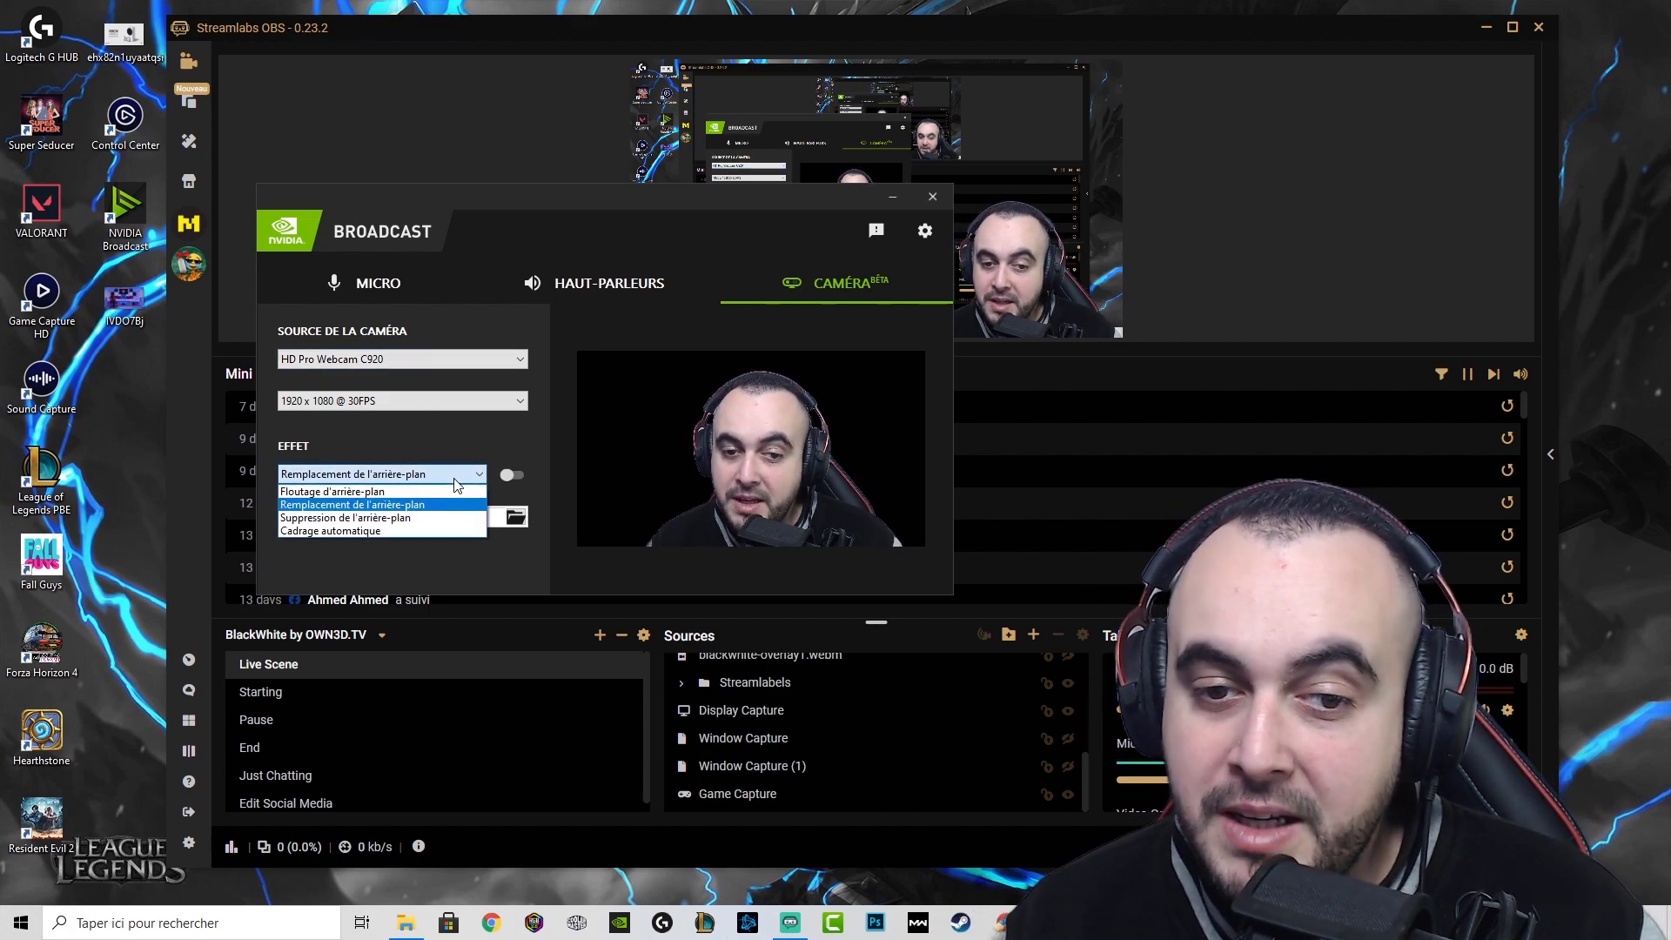
left_click(393, 517)
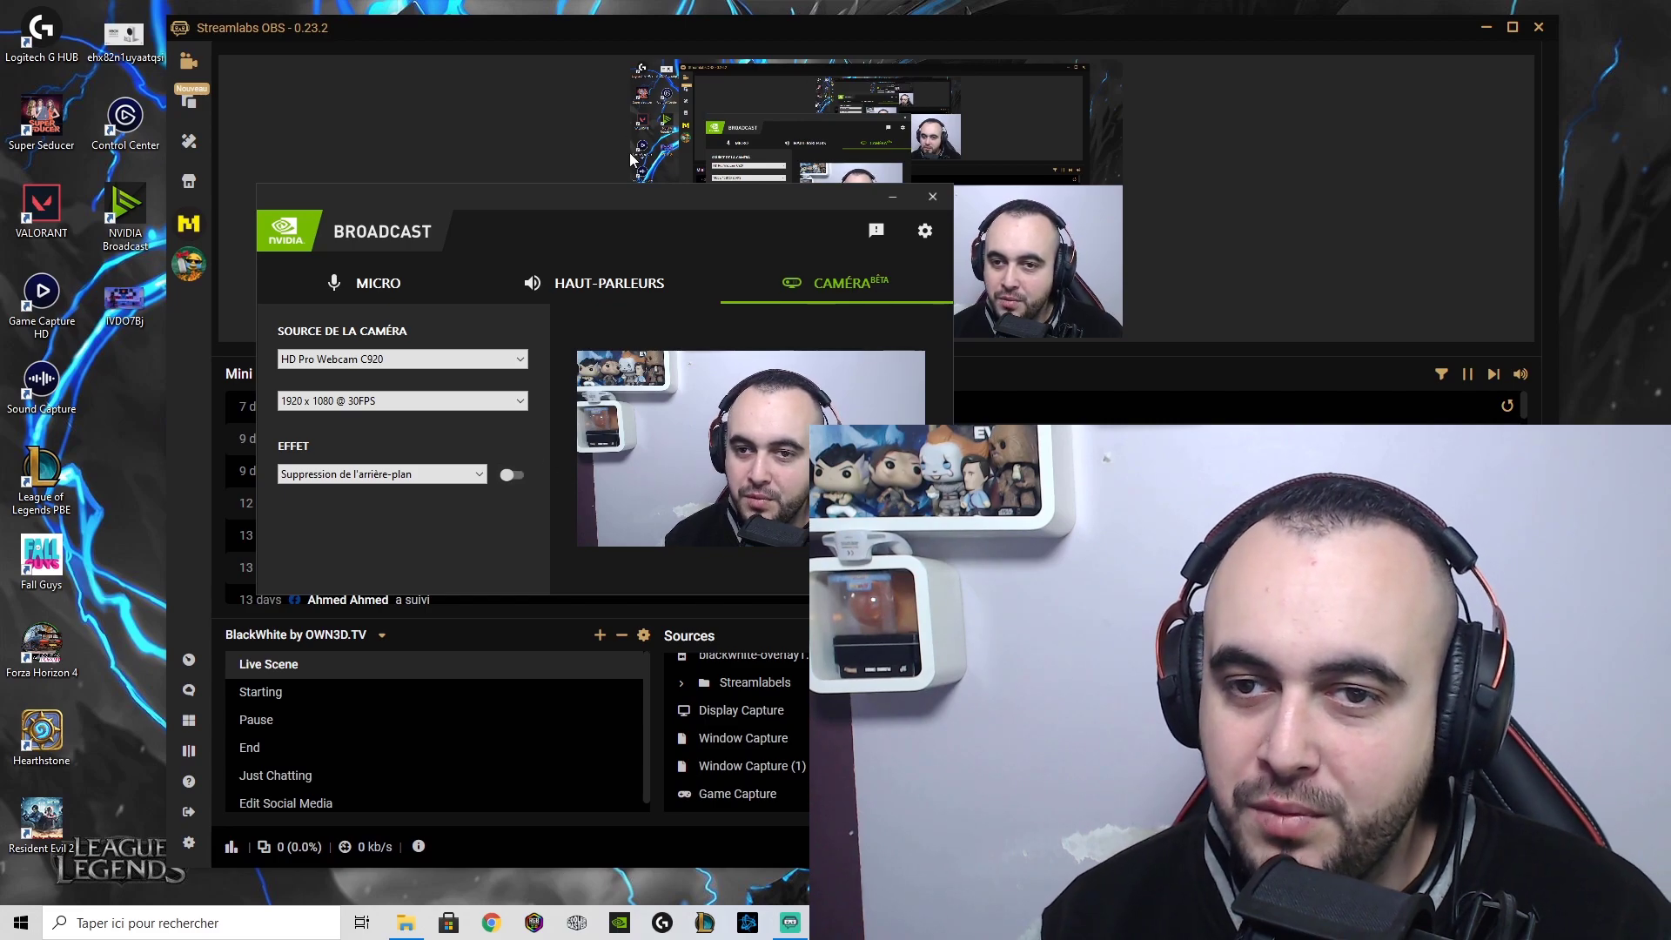
left_click_drag(649, 194, 534, 205)
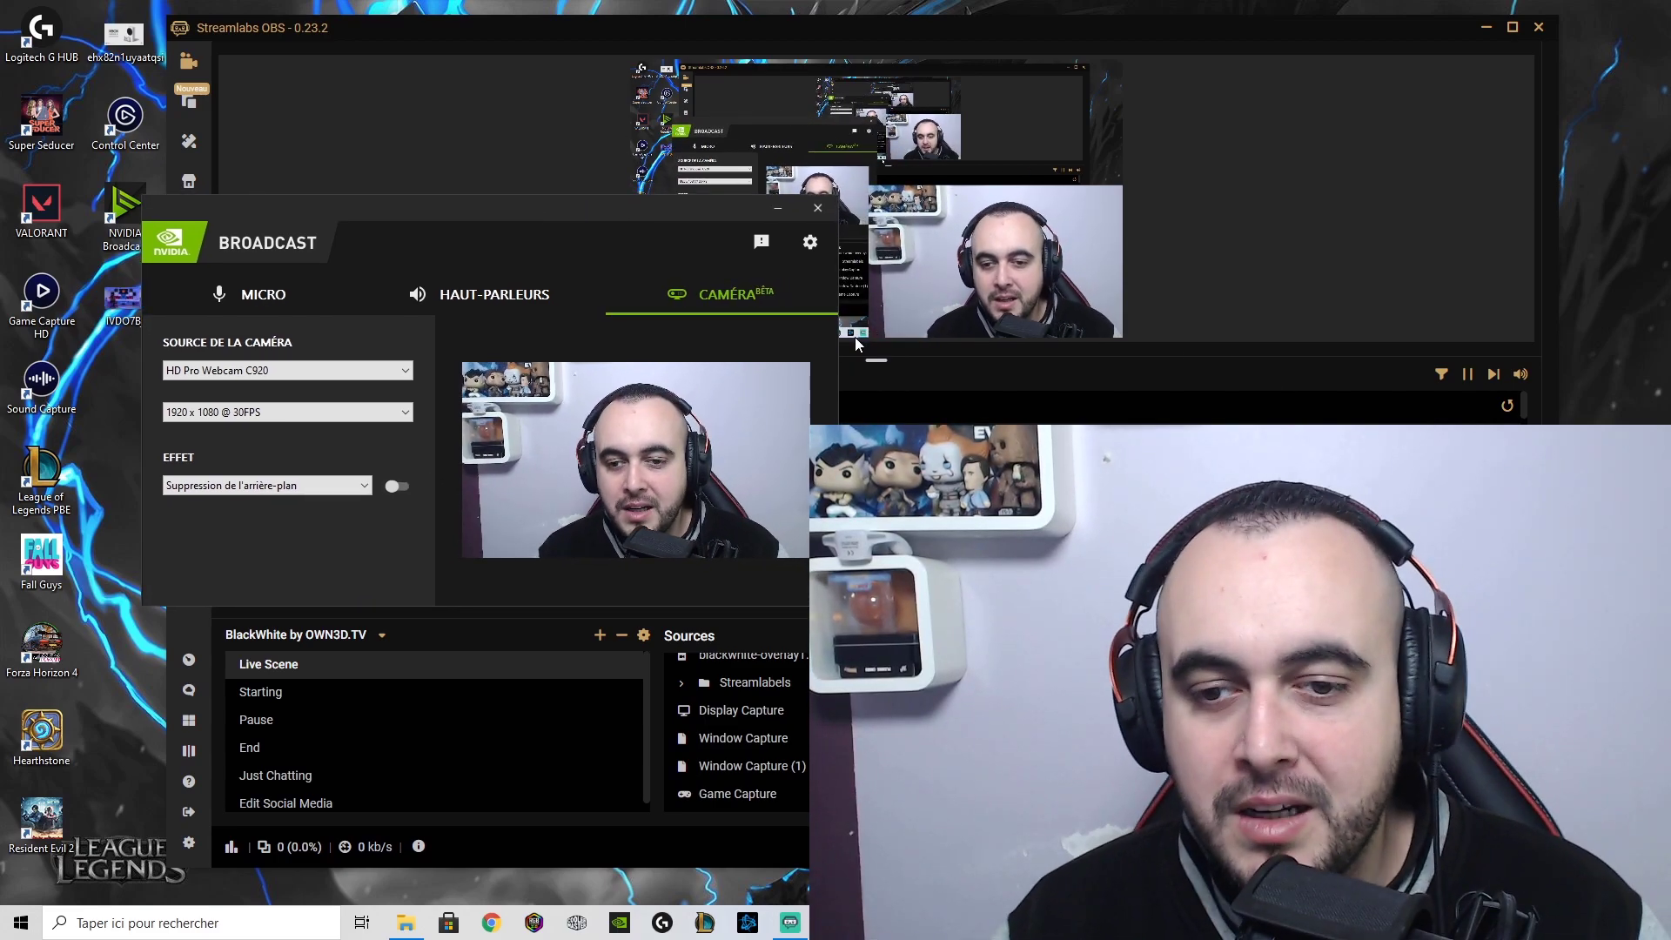
Review the available camera sources and the resolution options for the HD Pro Webcam C920.
left_click(299, 372)
left_click(298, 385)
left_click(328, 413)
left_click(325, 416)
left_click(324, 416)
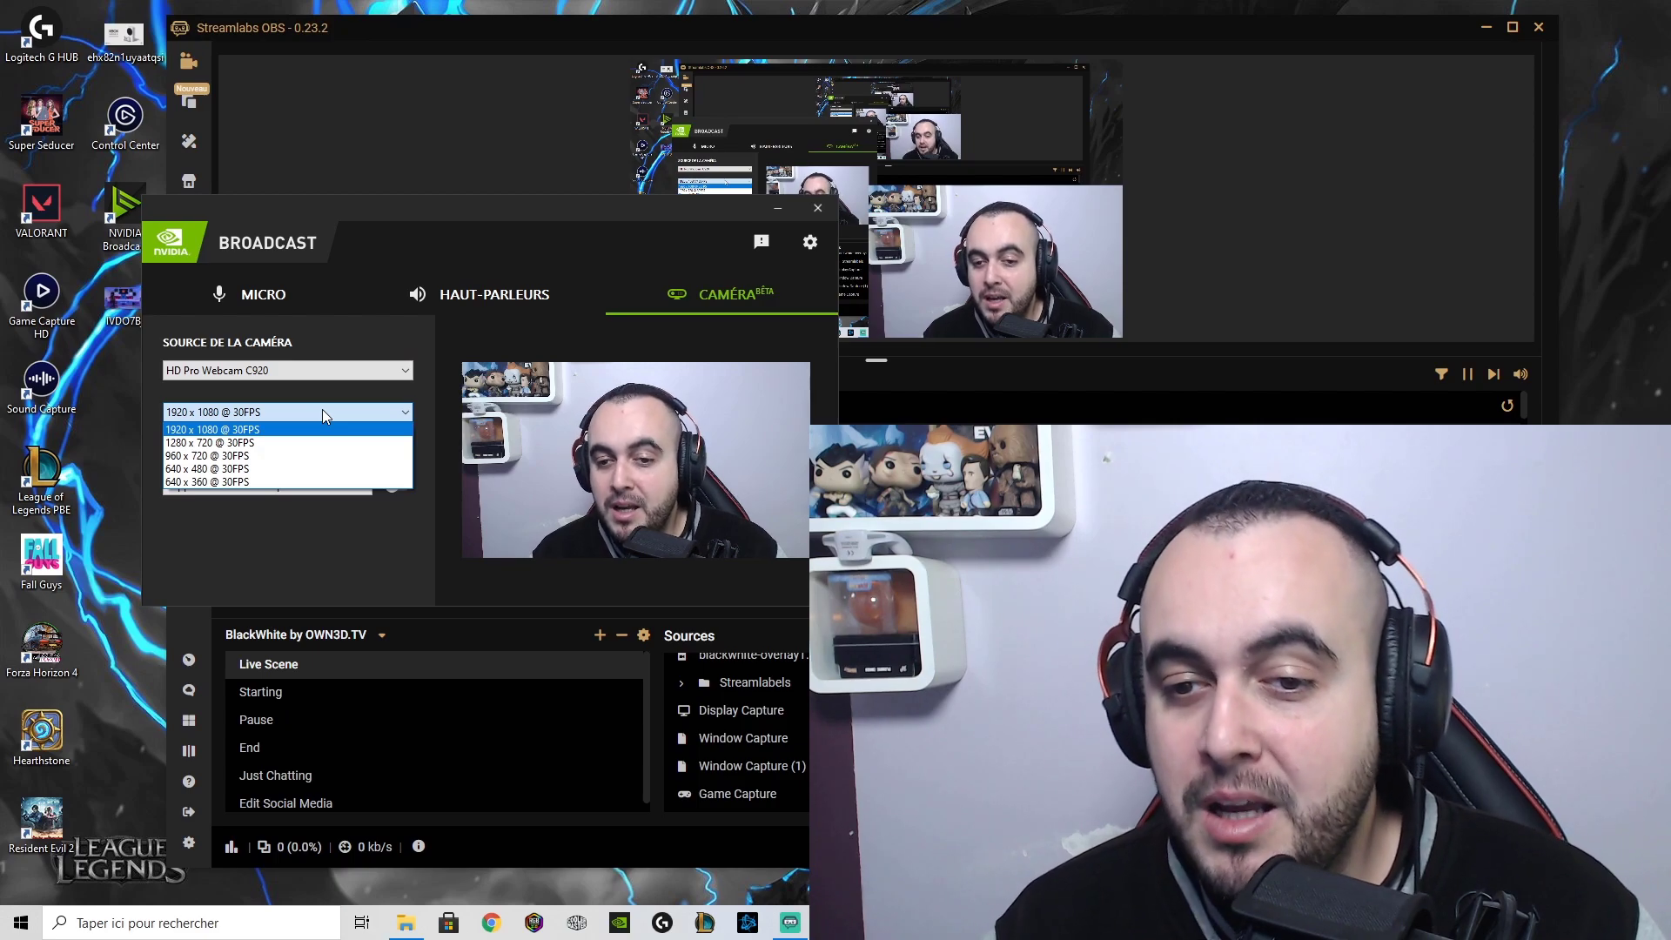
left_click(324, 414)
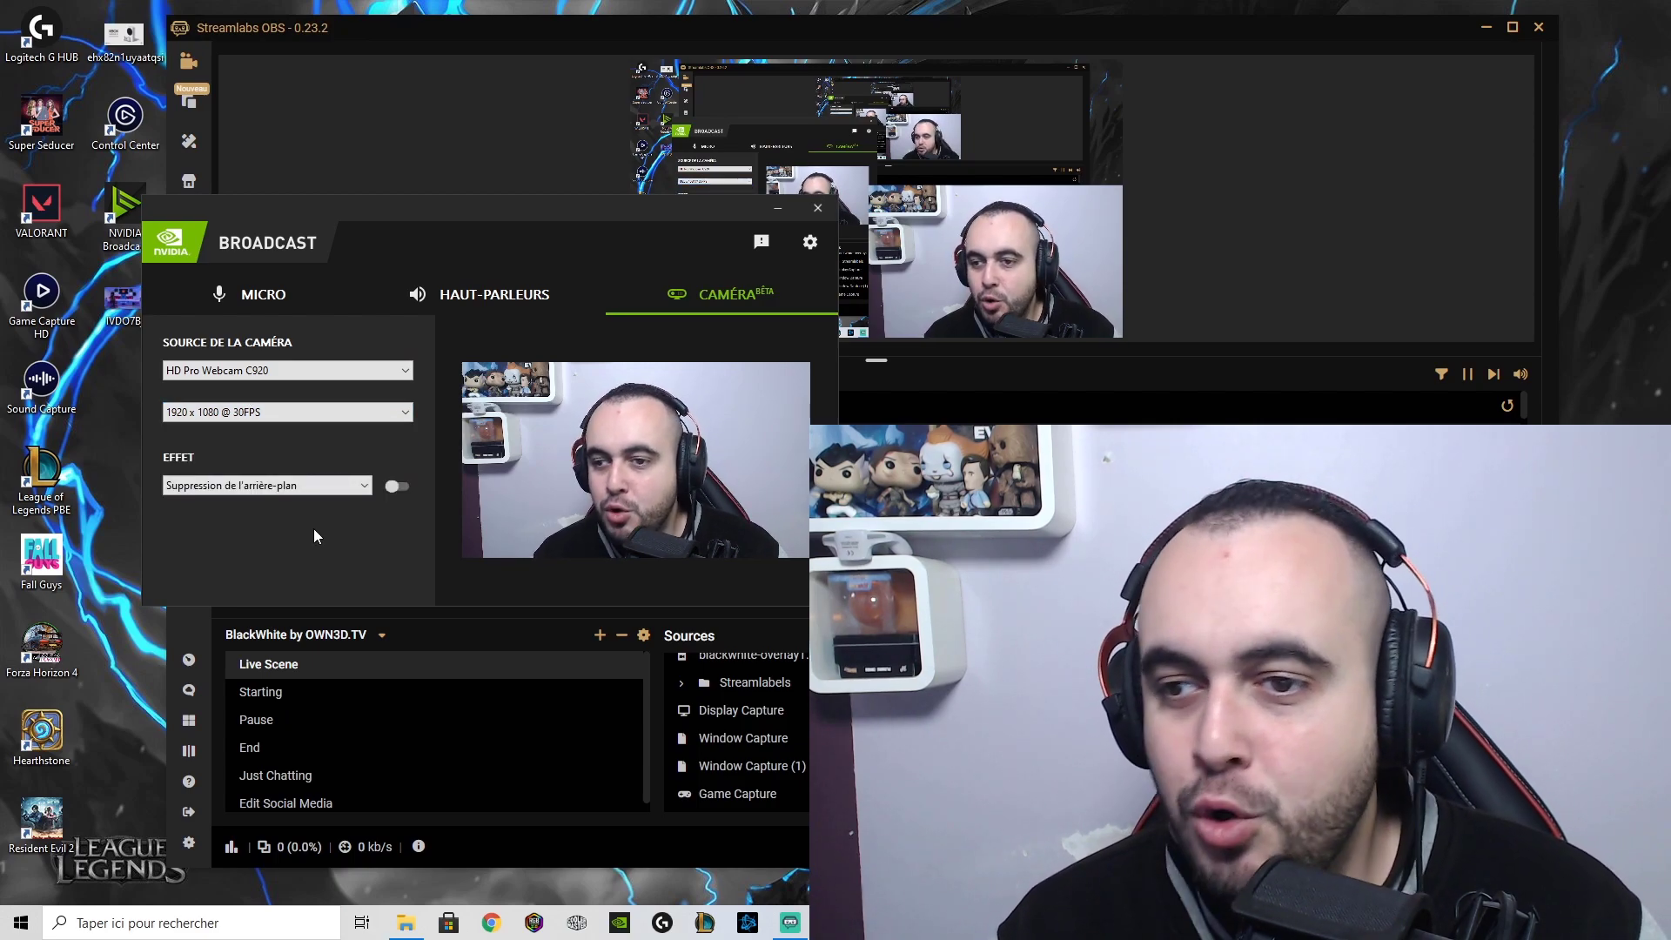
Change the camera effect to Floutage d'arrière-plan and turn the effect on.
left_click(321, 487)
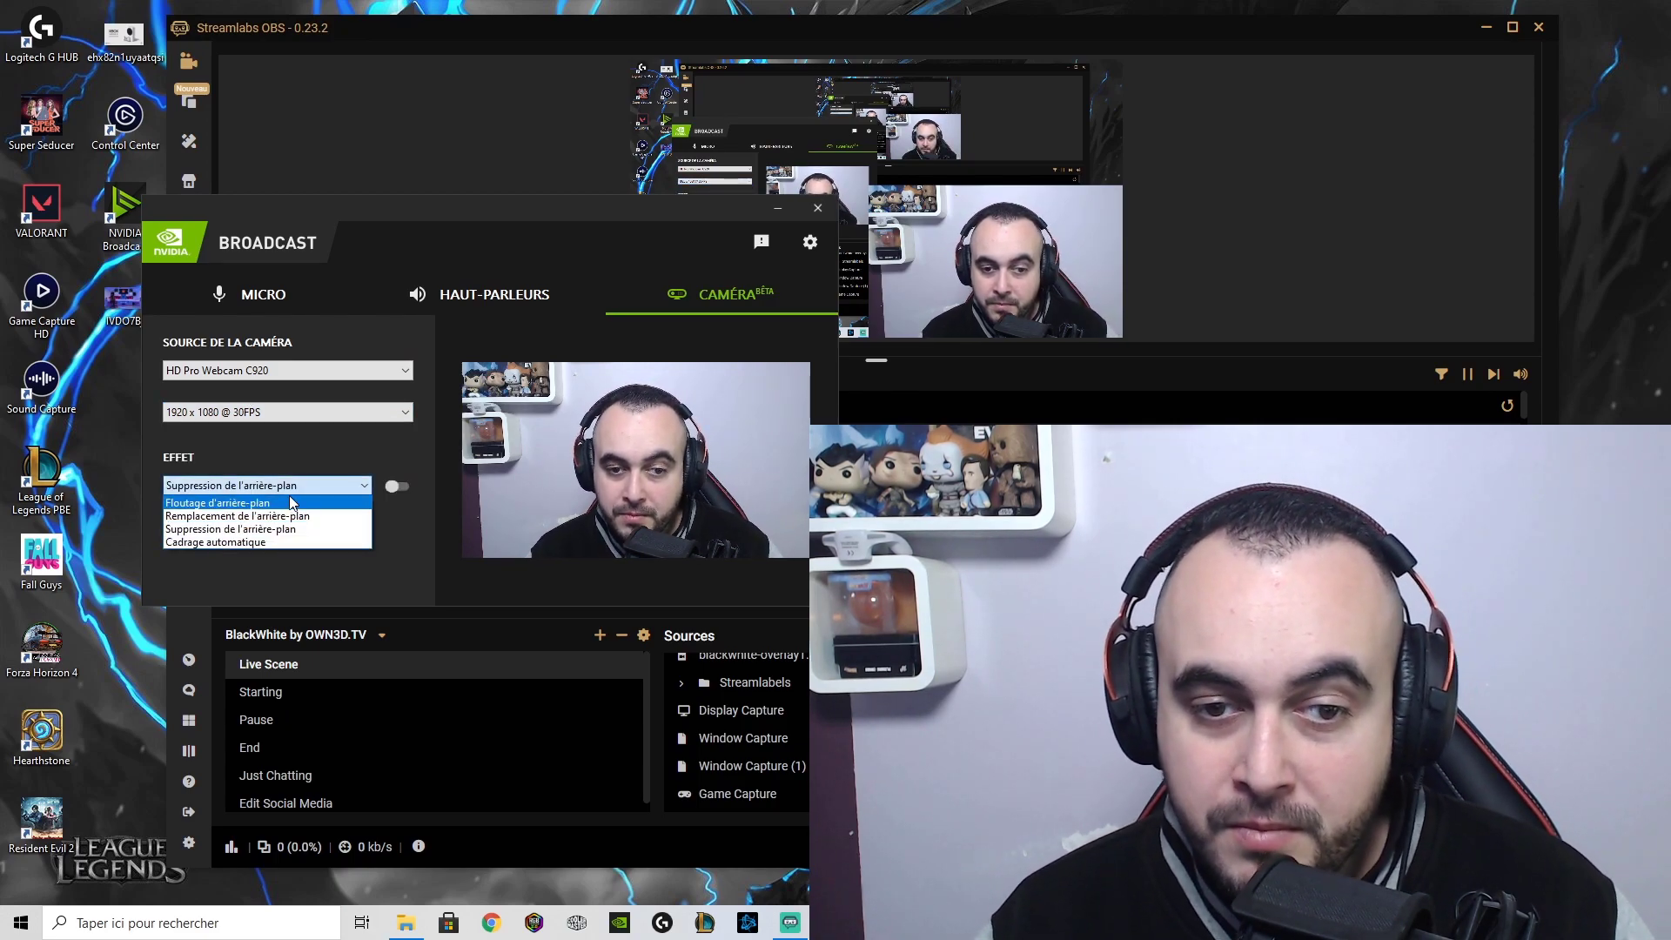
left_click(288, 503)
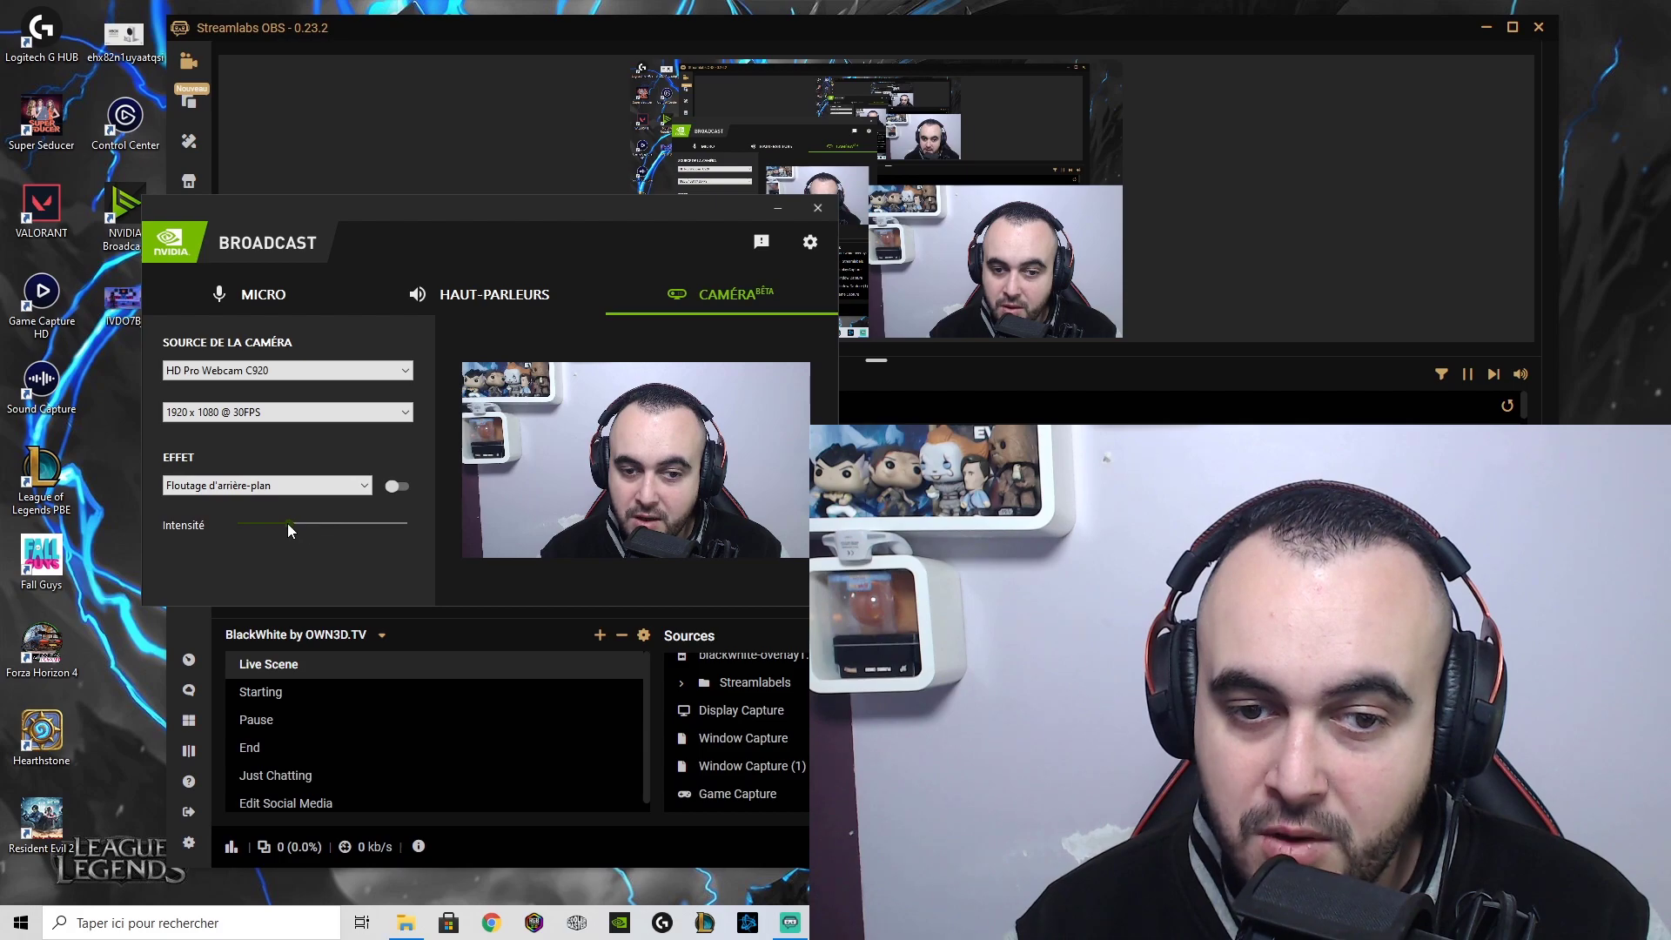
left_click(397, 486)
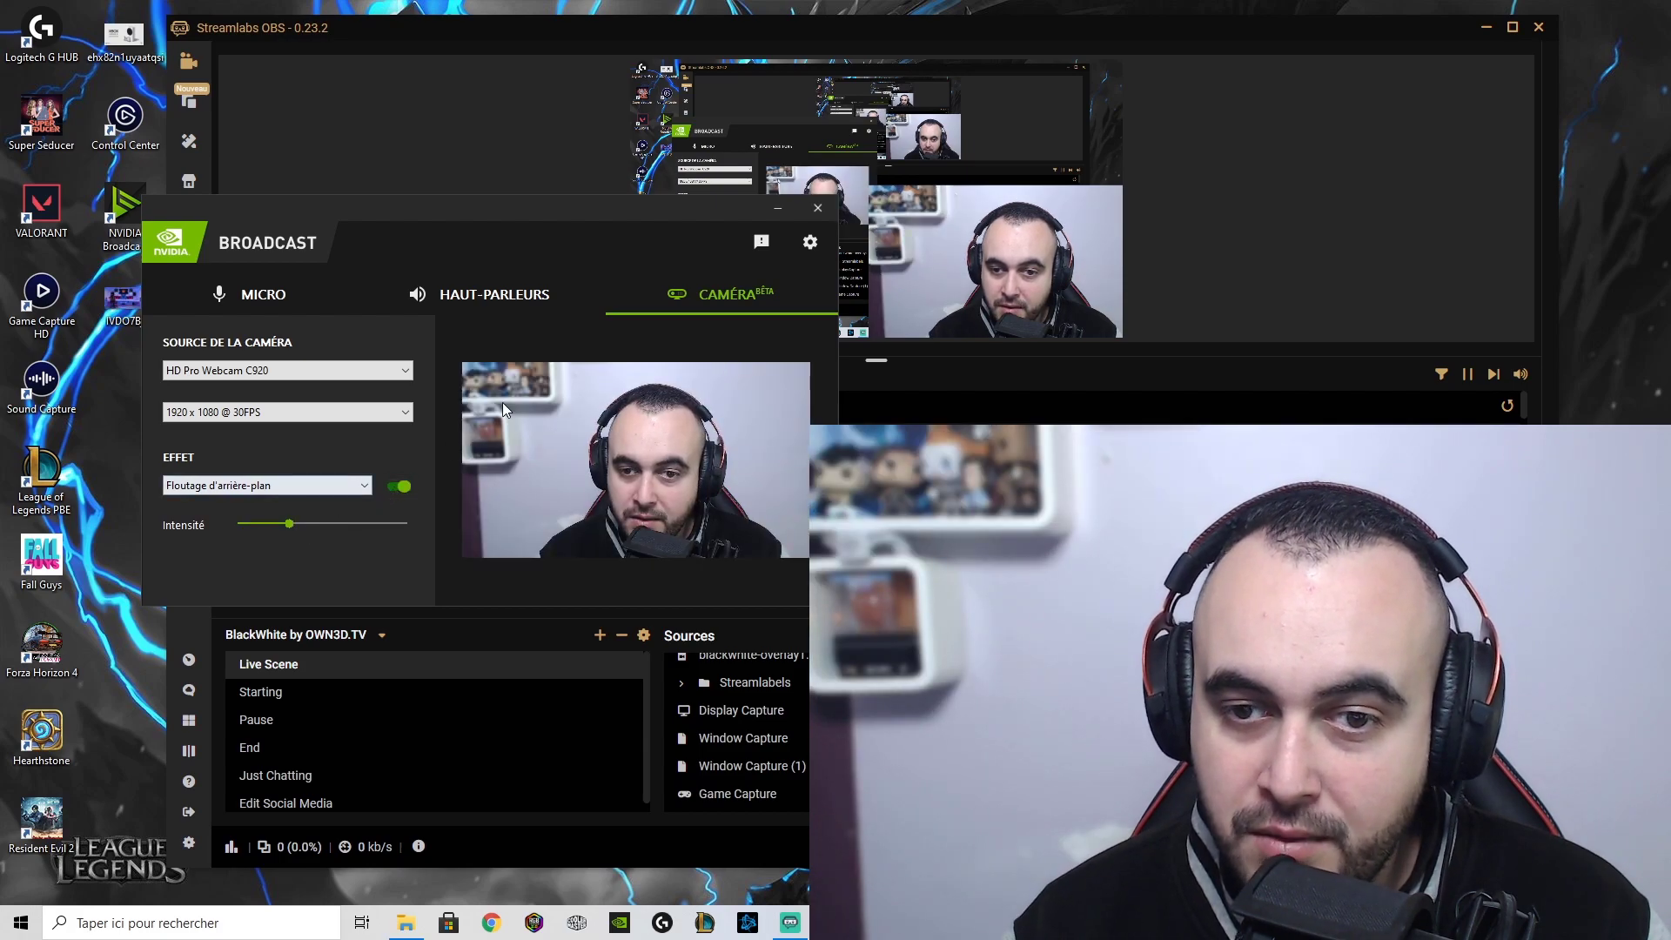
Test the background blur intensity up to its maximum and bring it back down to about a third.
left_click_drag(291, 524, 323, 520)
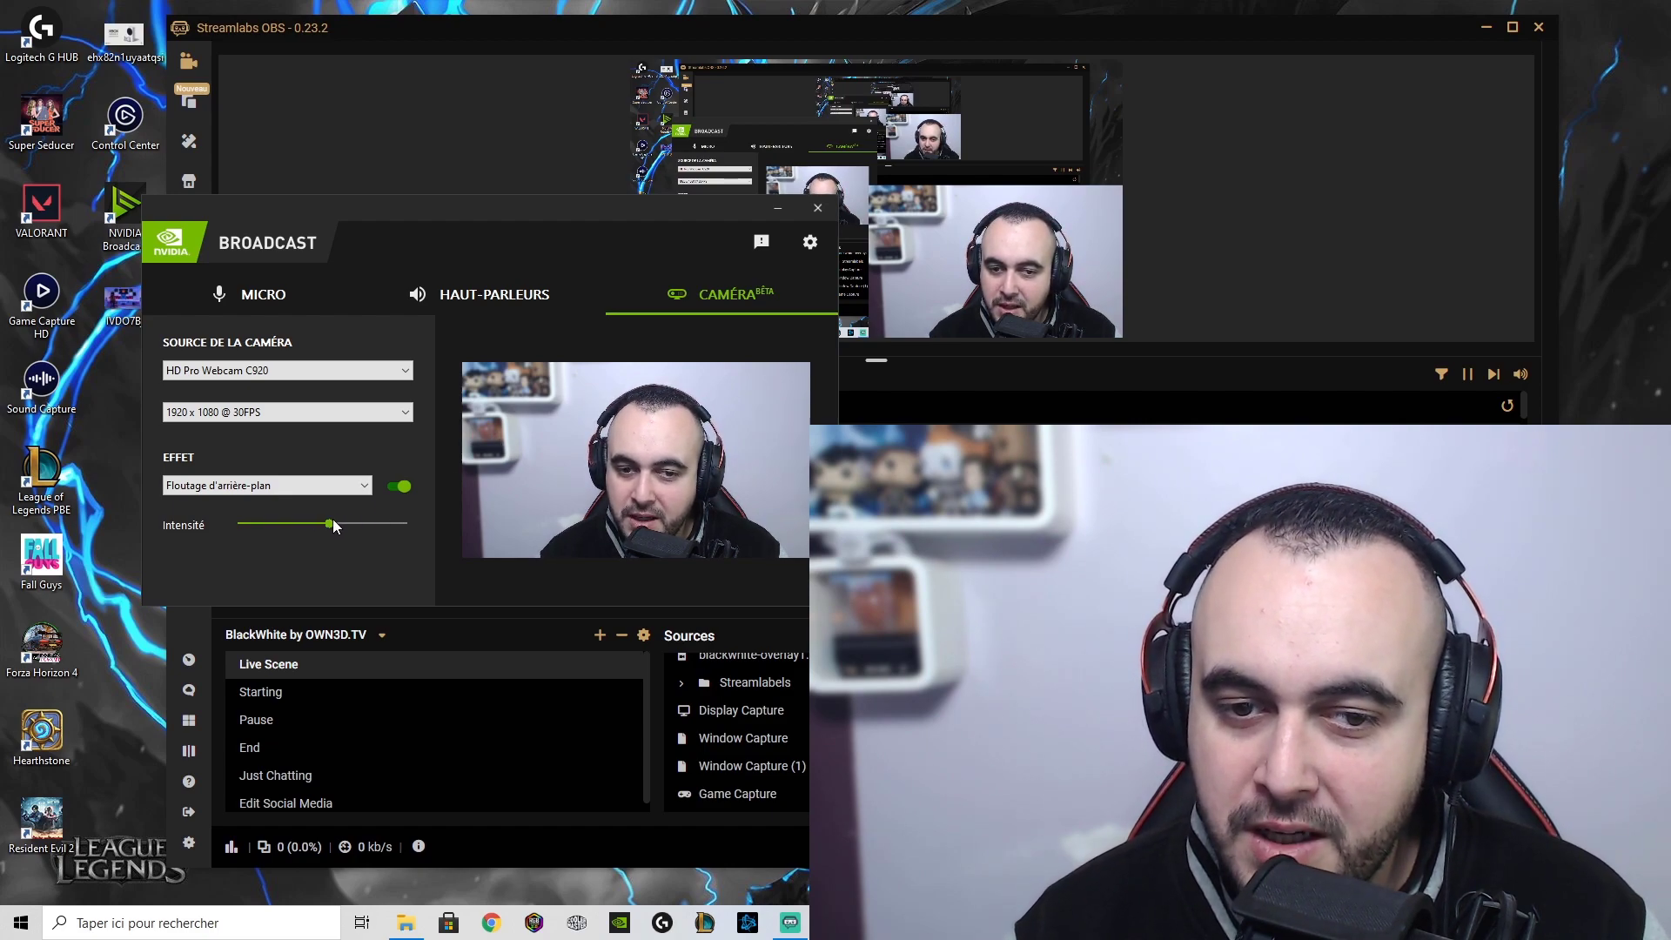
left_click_drag(377, 523, 394, 518)
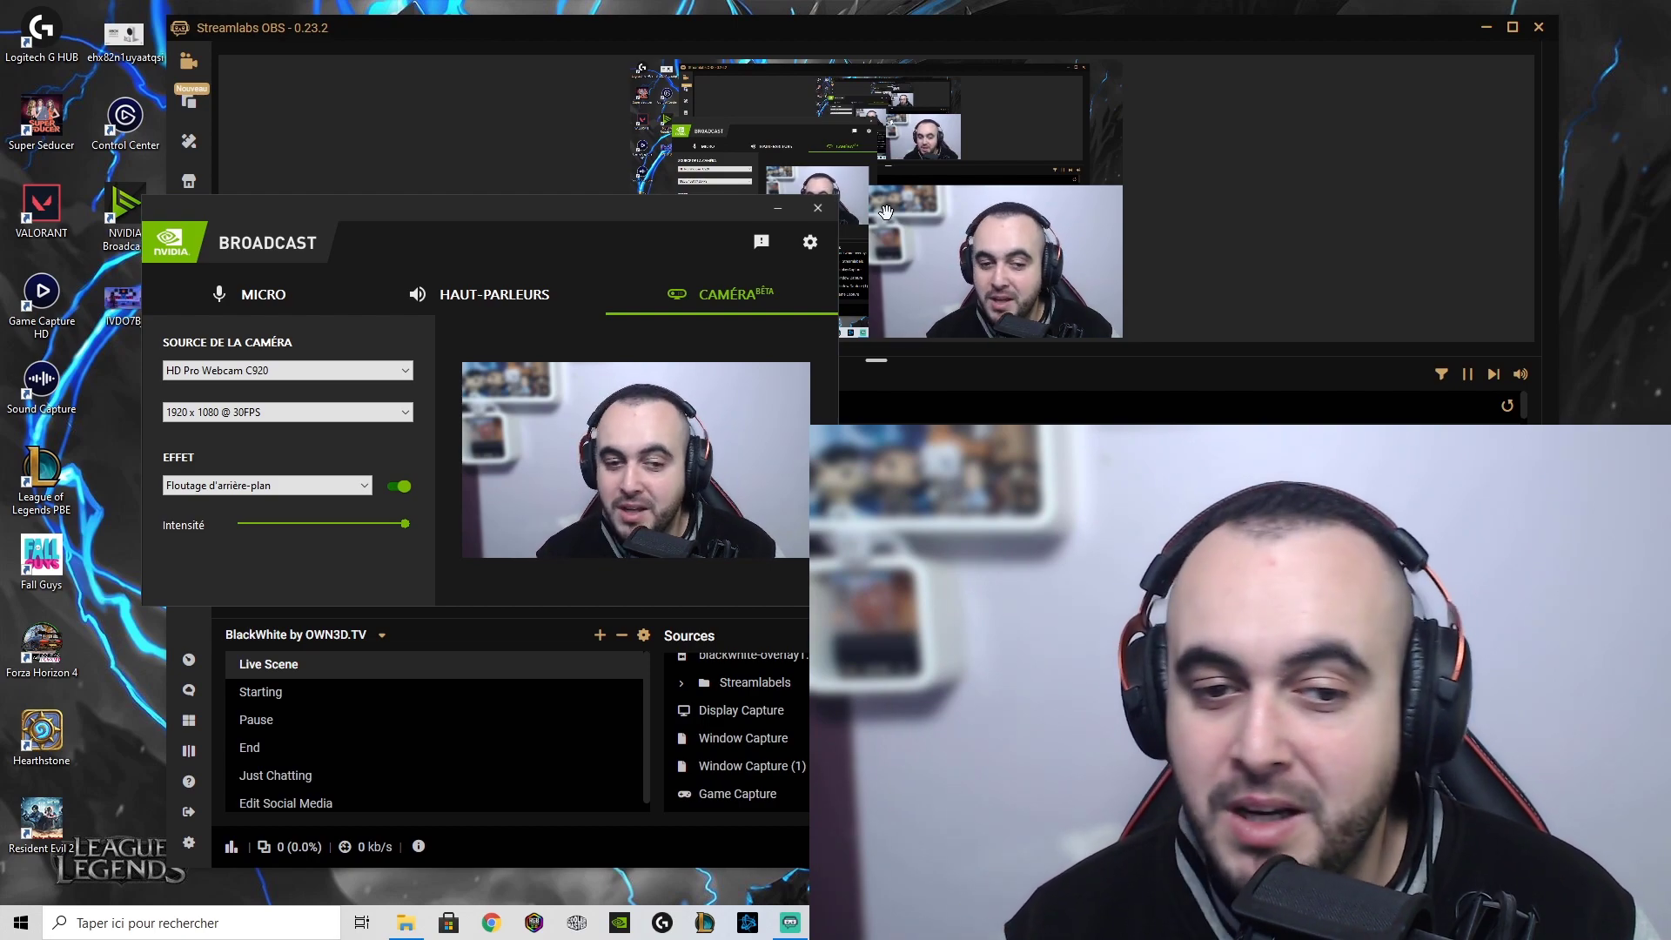
left_click_drag(382, 520, 357, 523)
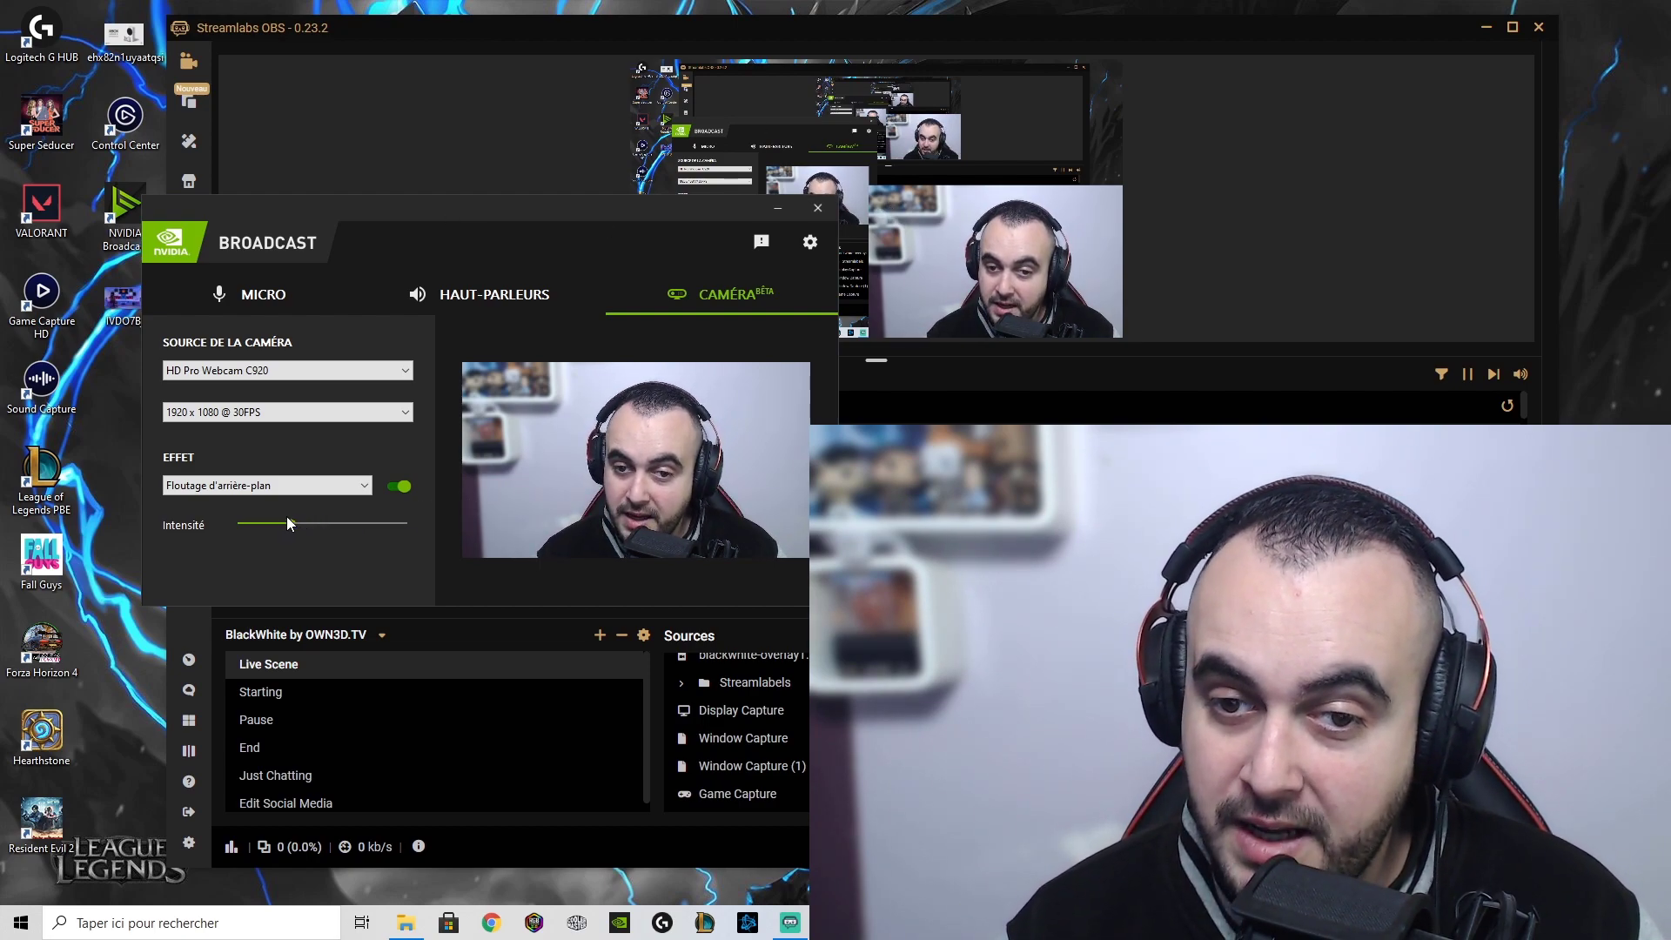
Switch the camera effect to Remplacement de l'arrière-plan and use the desktop image IVDO7Bj.jpg as the background.
left_click(355, 488)
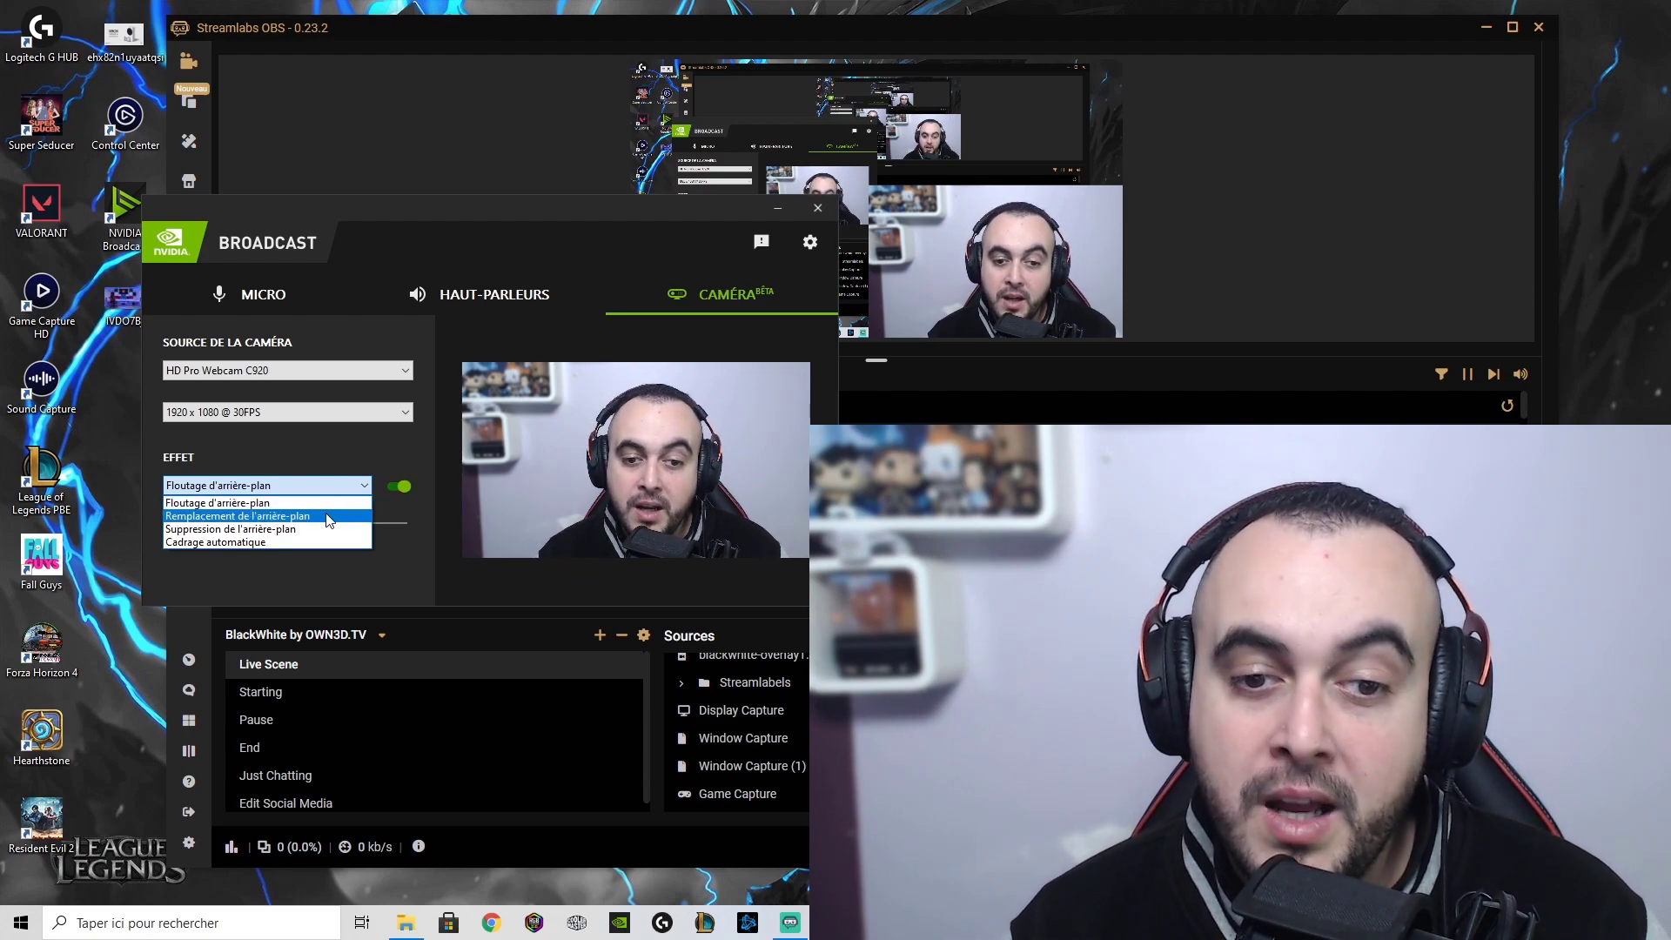
left_click(329, 516)
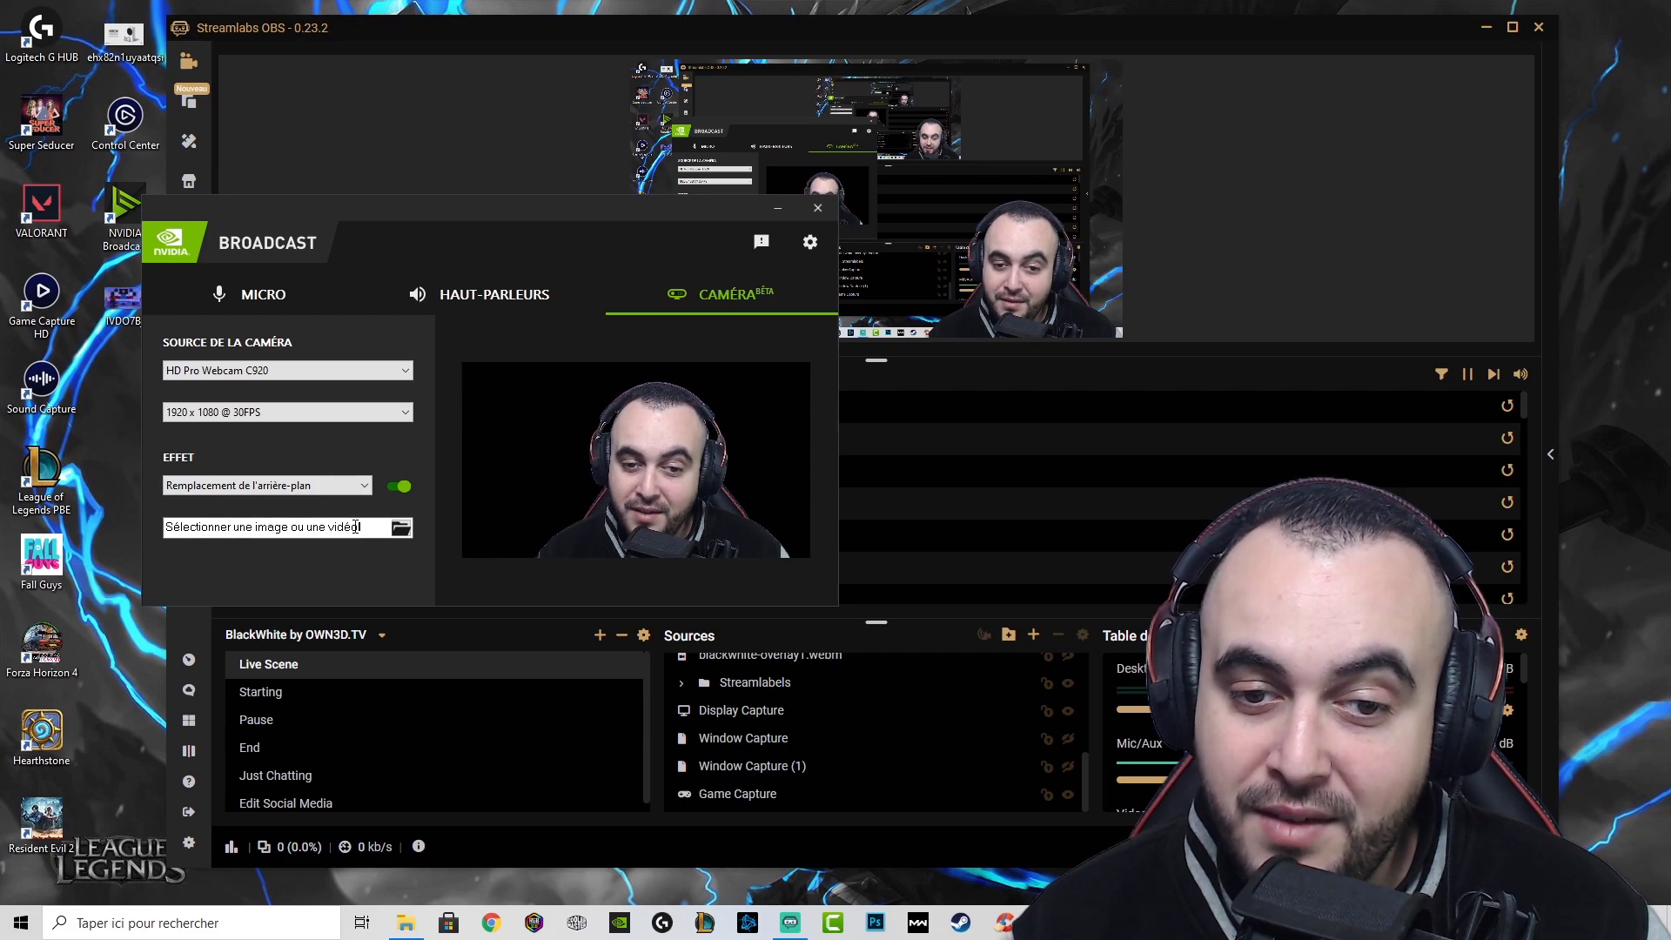
left_click(401, 528)
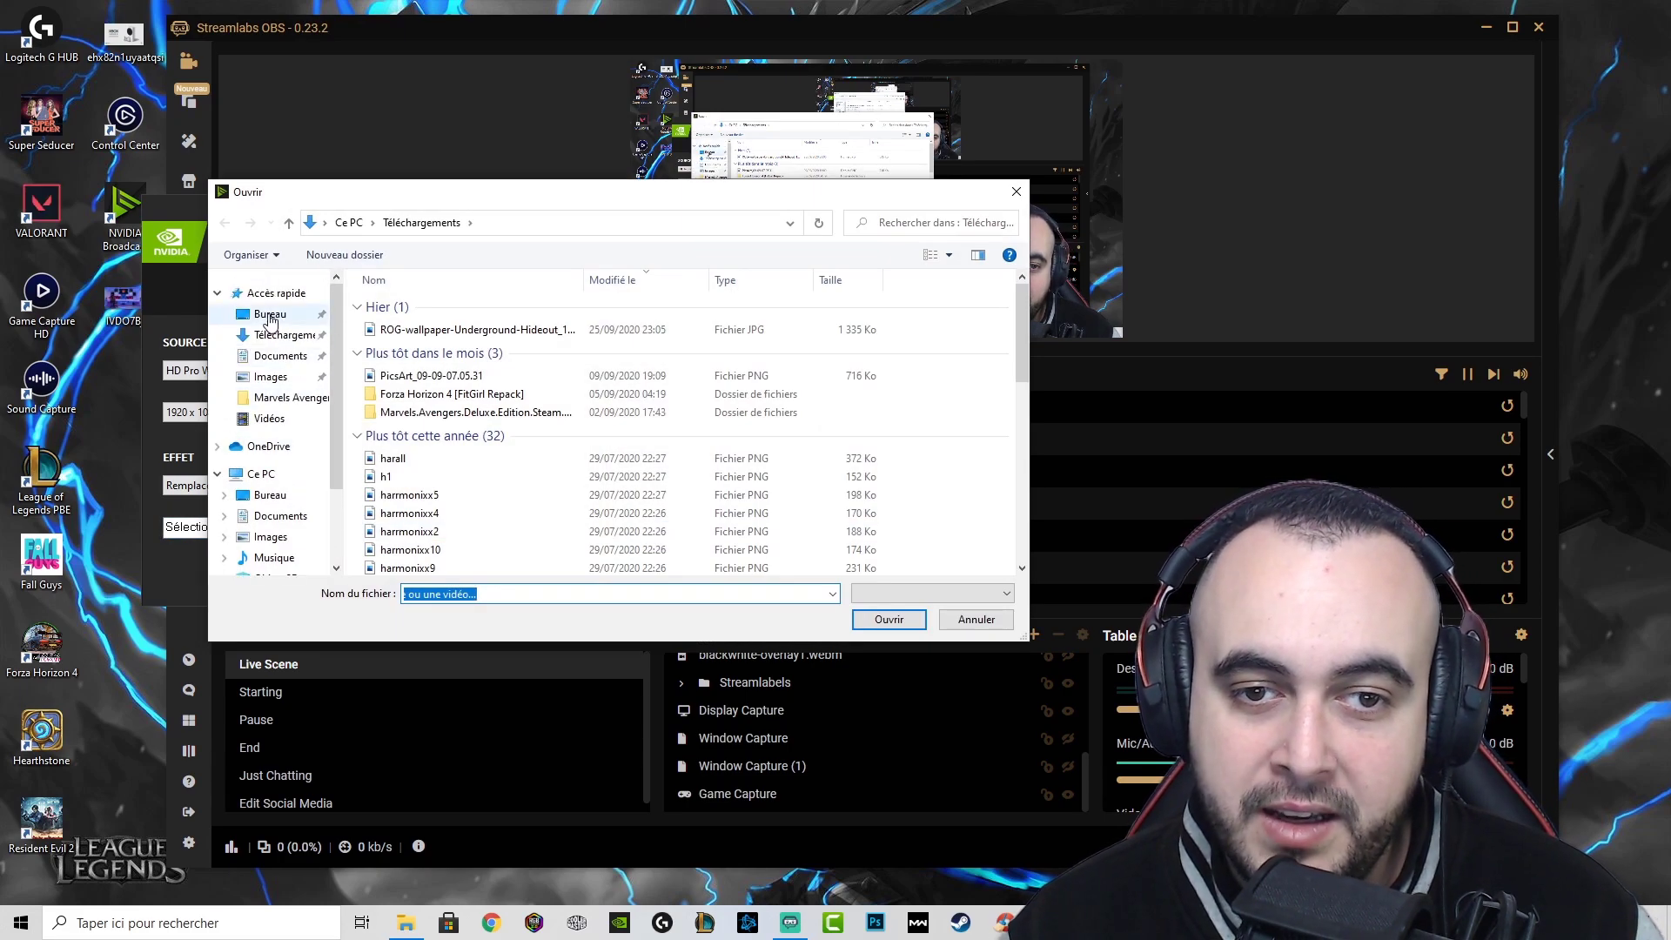
left_click(270, 315)
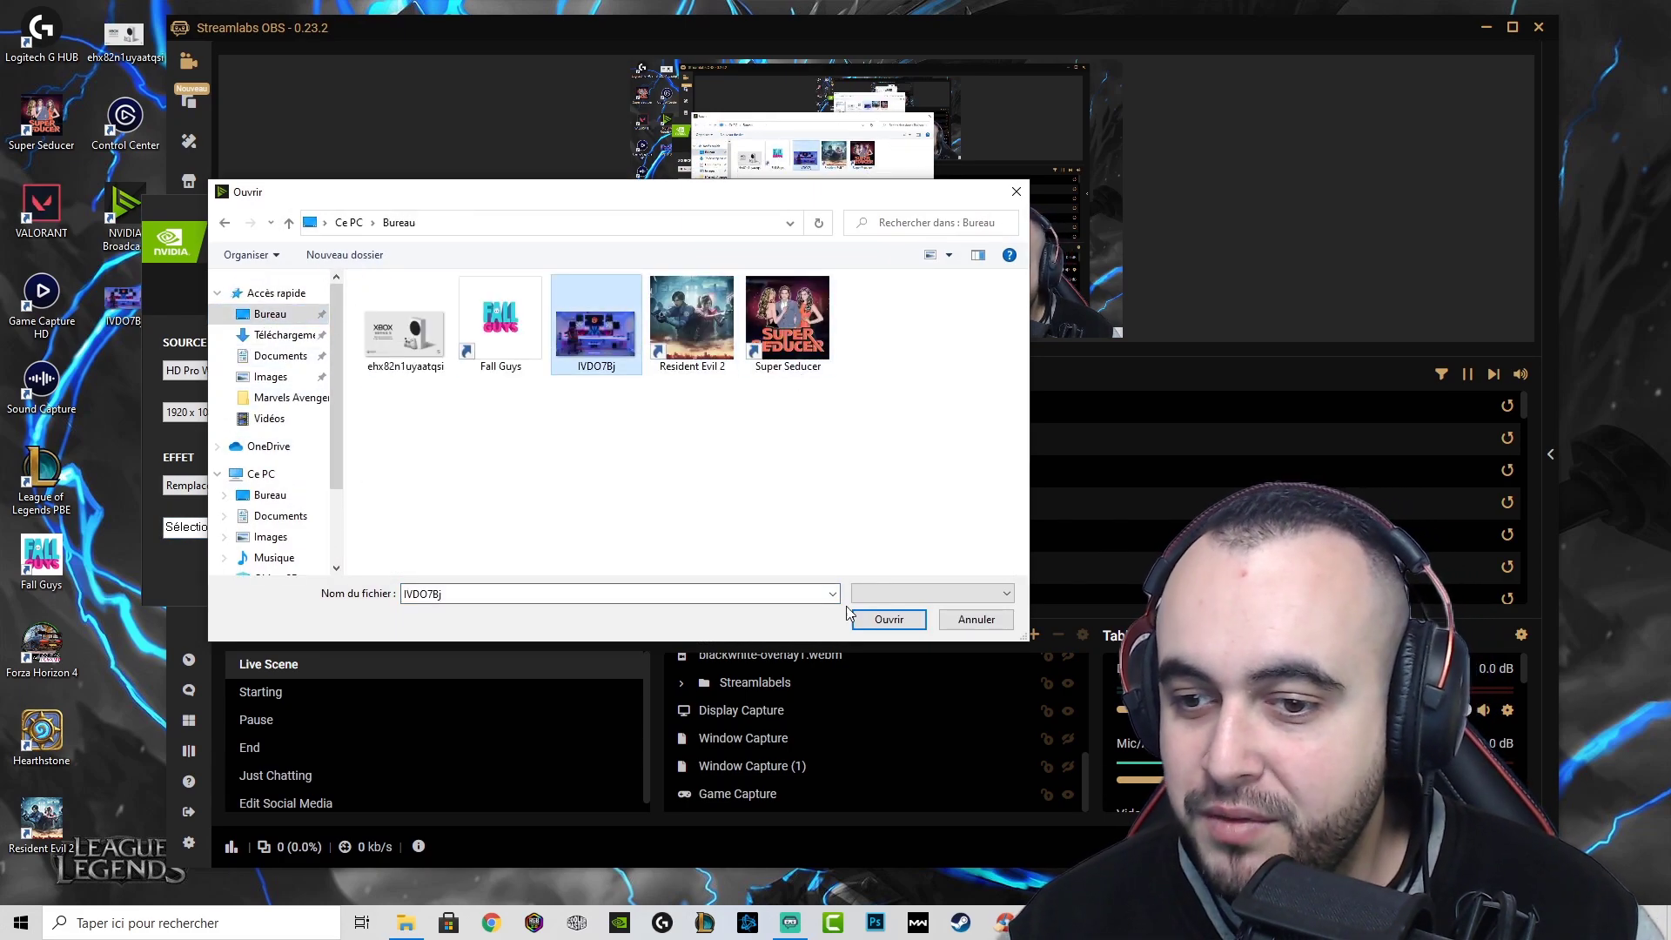
left_click(888, 620)
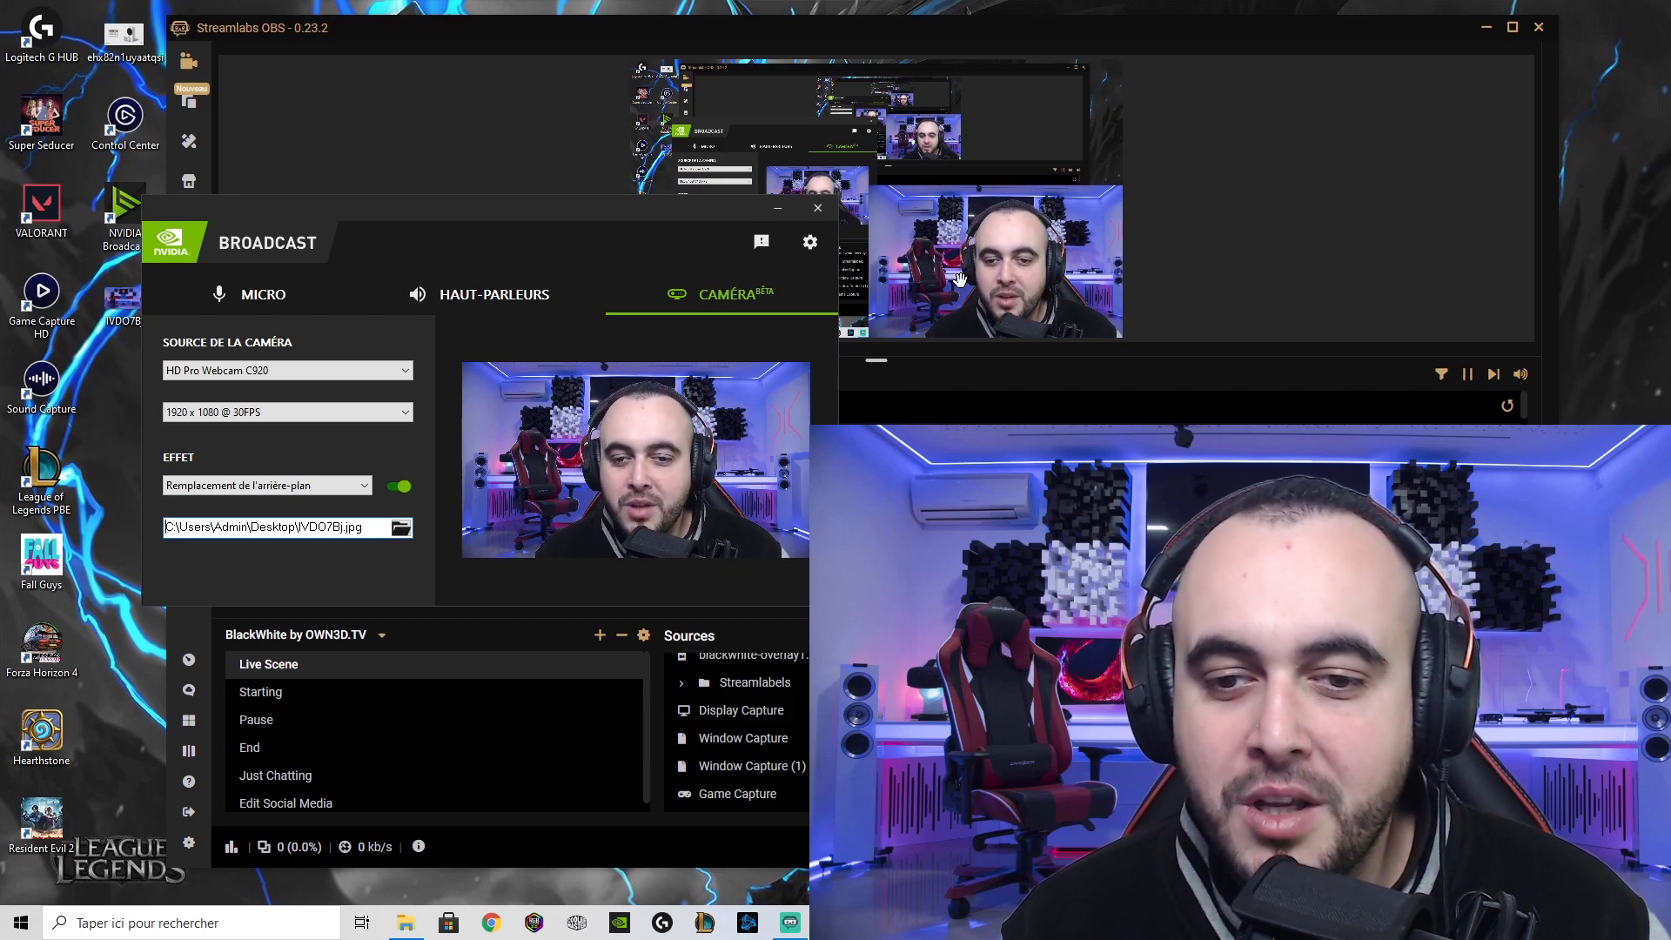
Replace the virtual background image effect with Suppression de l'arrière-plan.
left_click(320, 492)
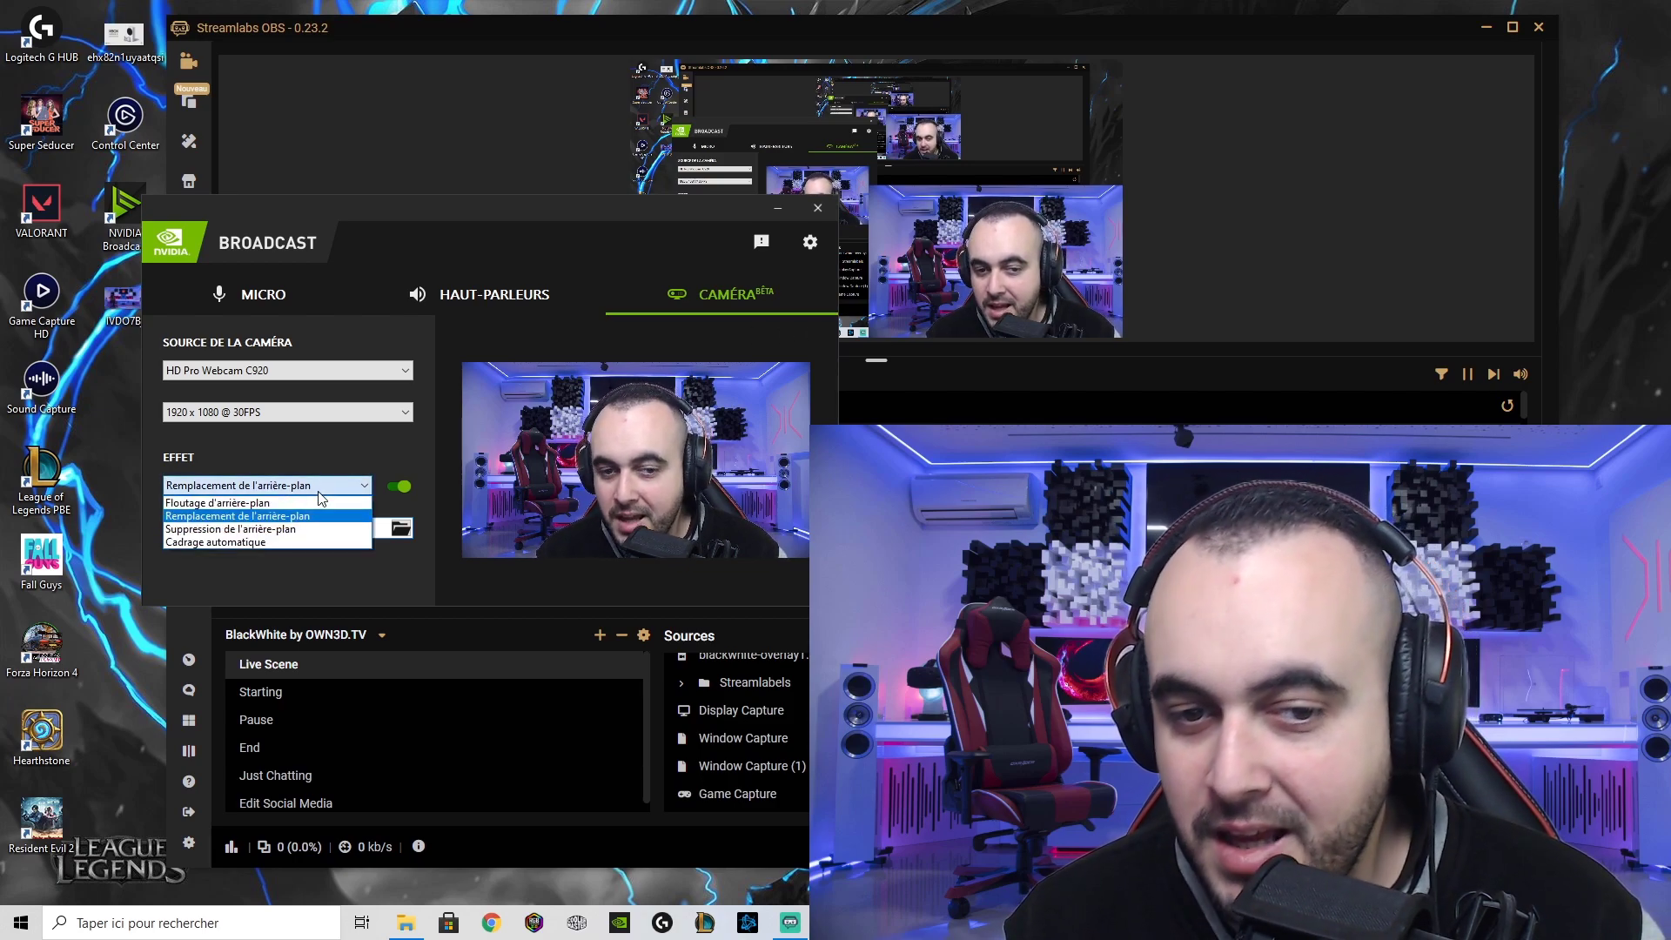
left_click(291, 532)
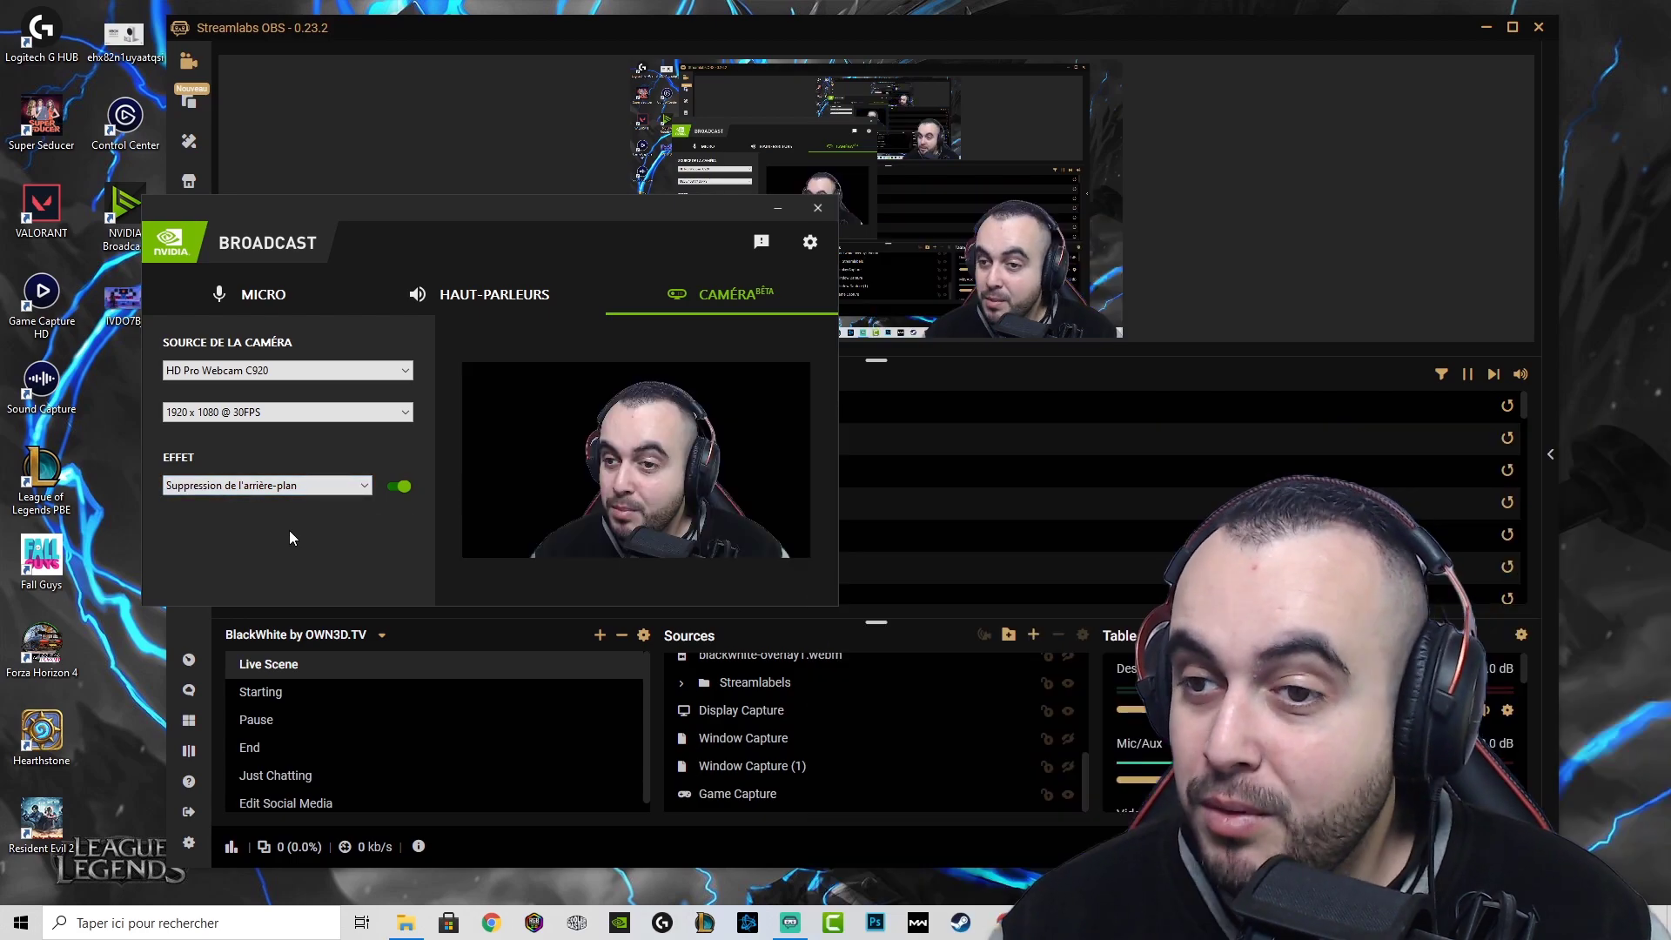
Switch to Streamlabs OBS and enlarge the webcam source in the Live Scene by extending its upper-left corner.
left_click(1104, 254)
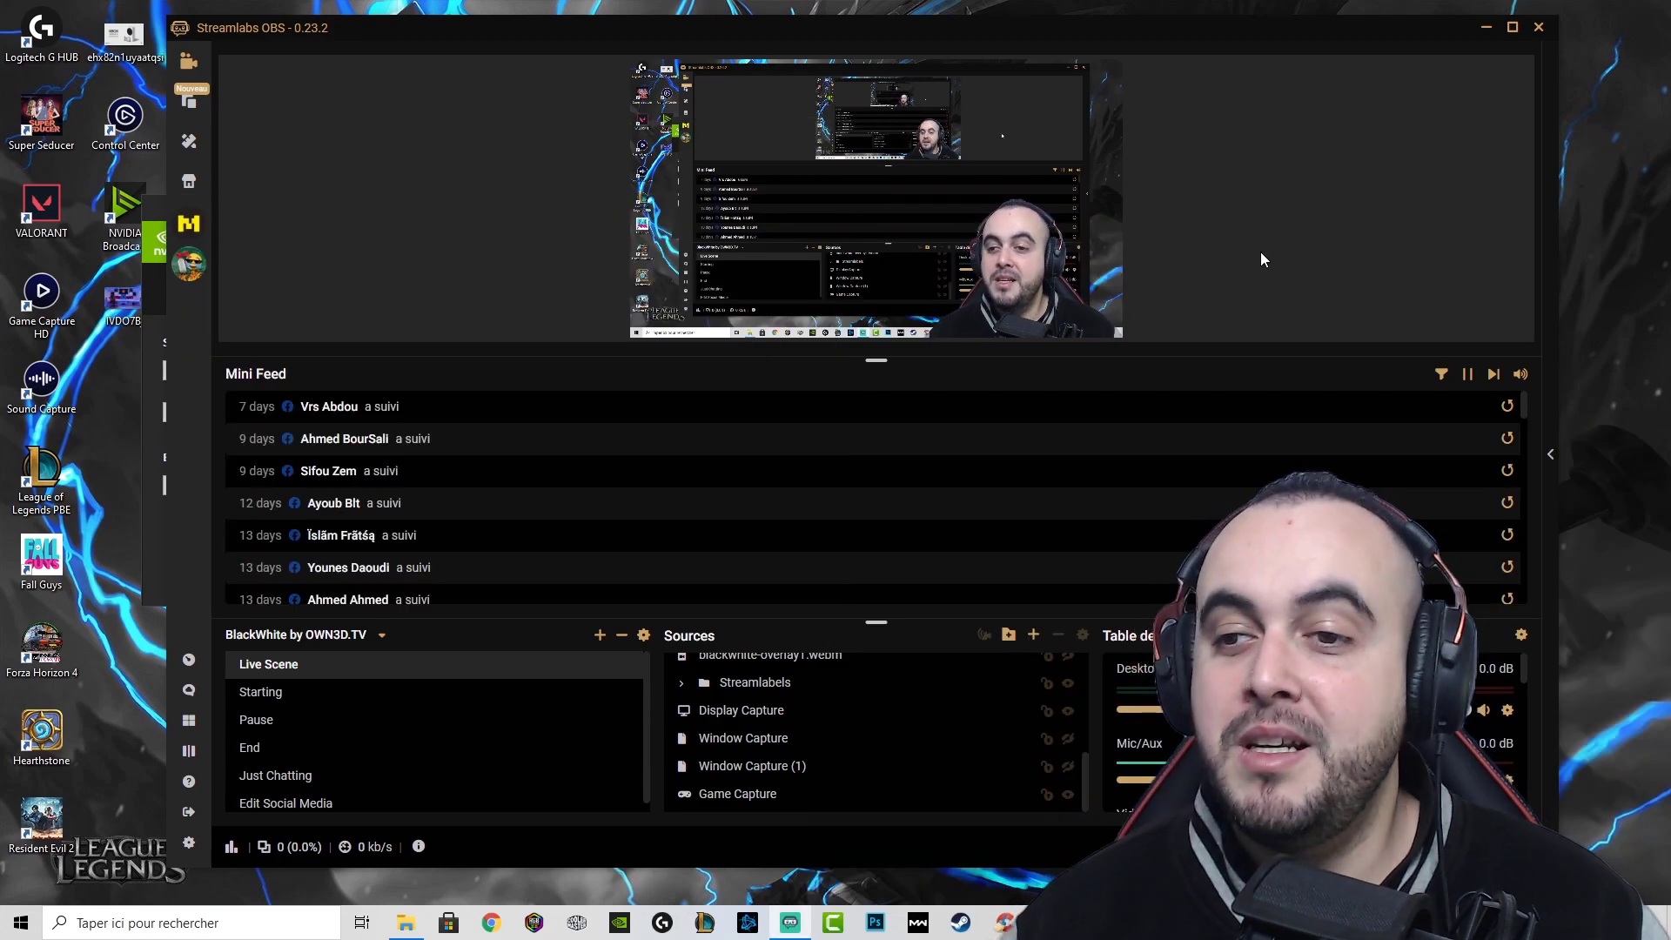
left_click(916, 215)
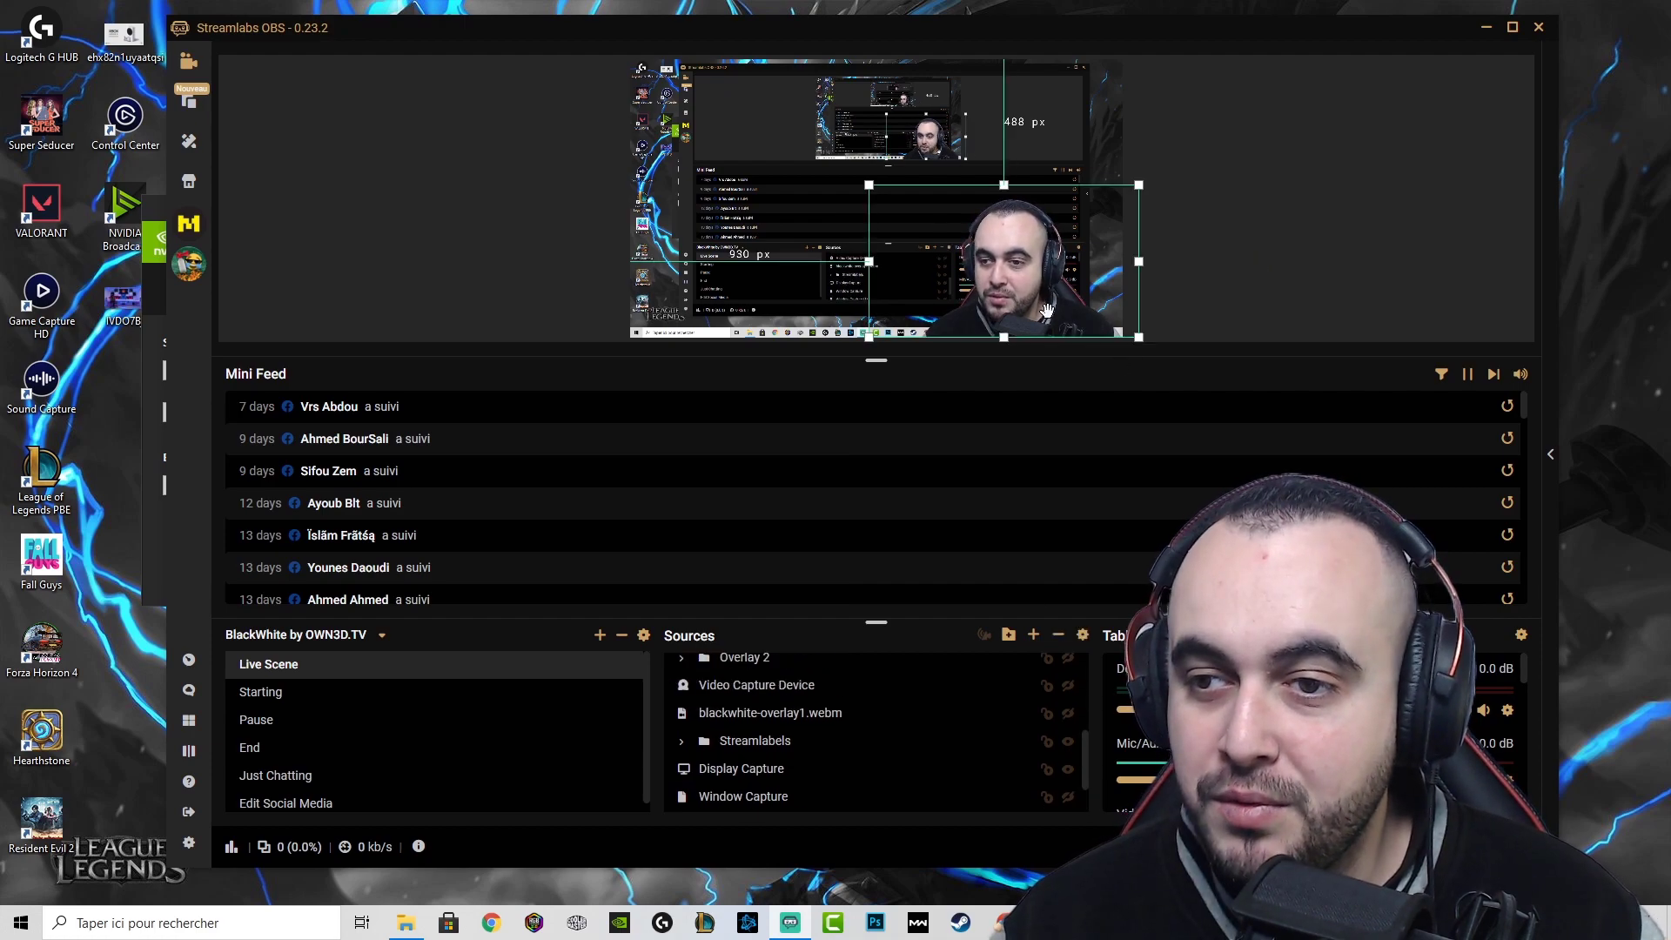
left_click_drag(868, 186, 669, 72)
left_click(1367, 223)
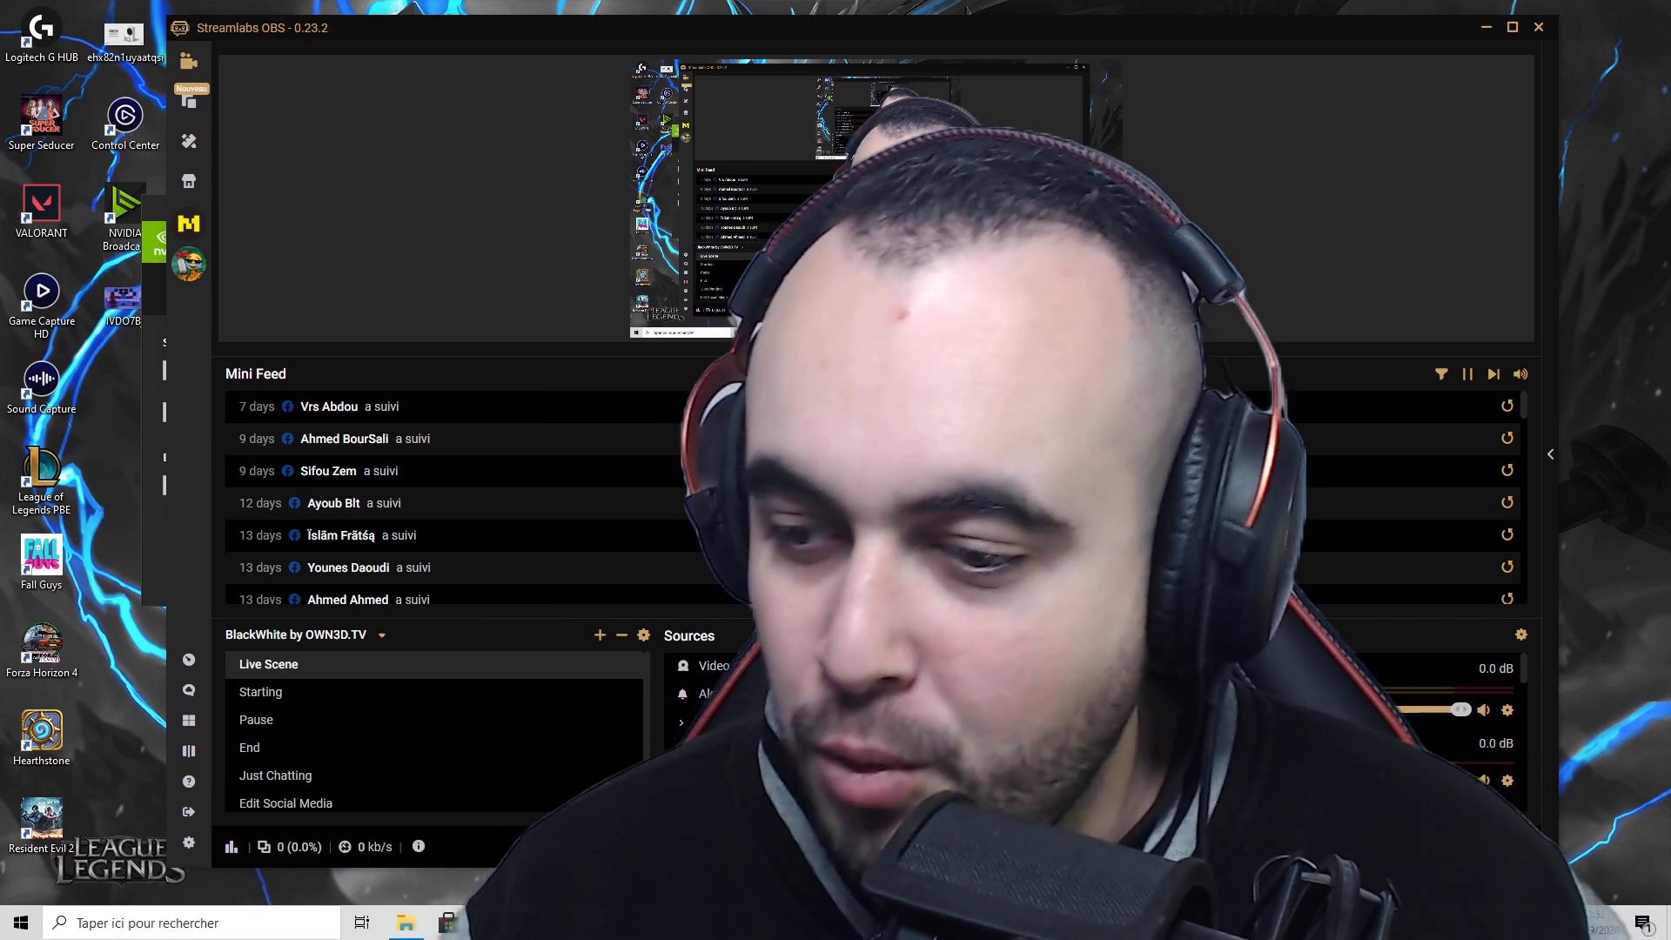
Return to NVIDIA Broadcast and try the Cadrage automatique camera effect.
left_click(155, 522)
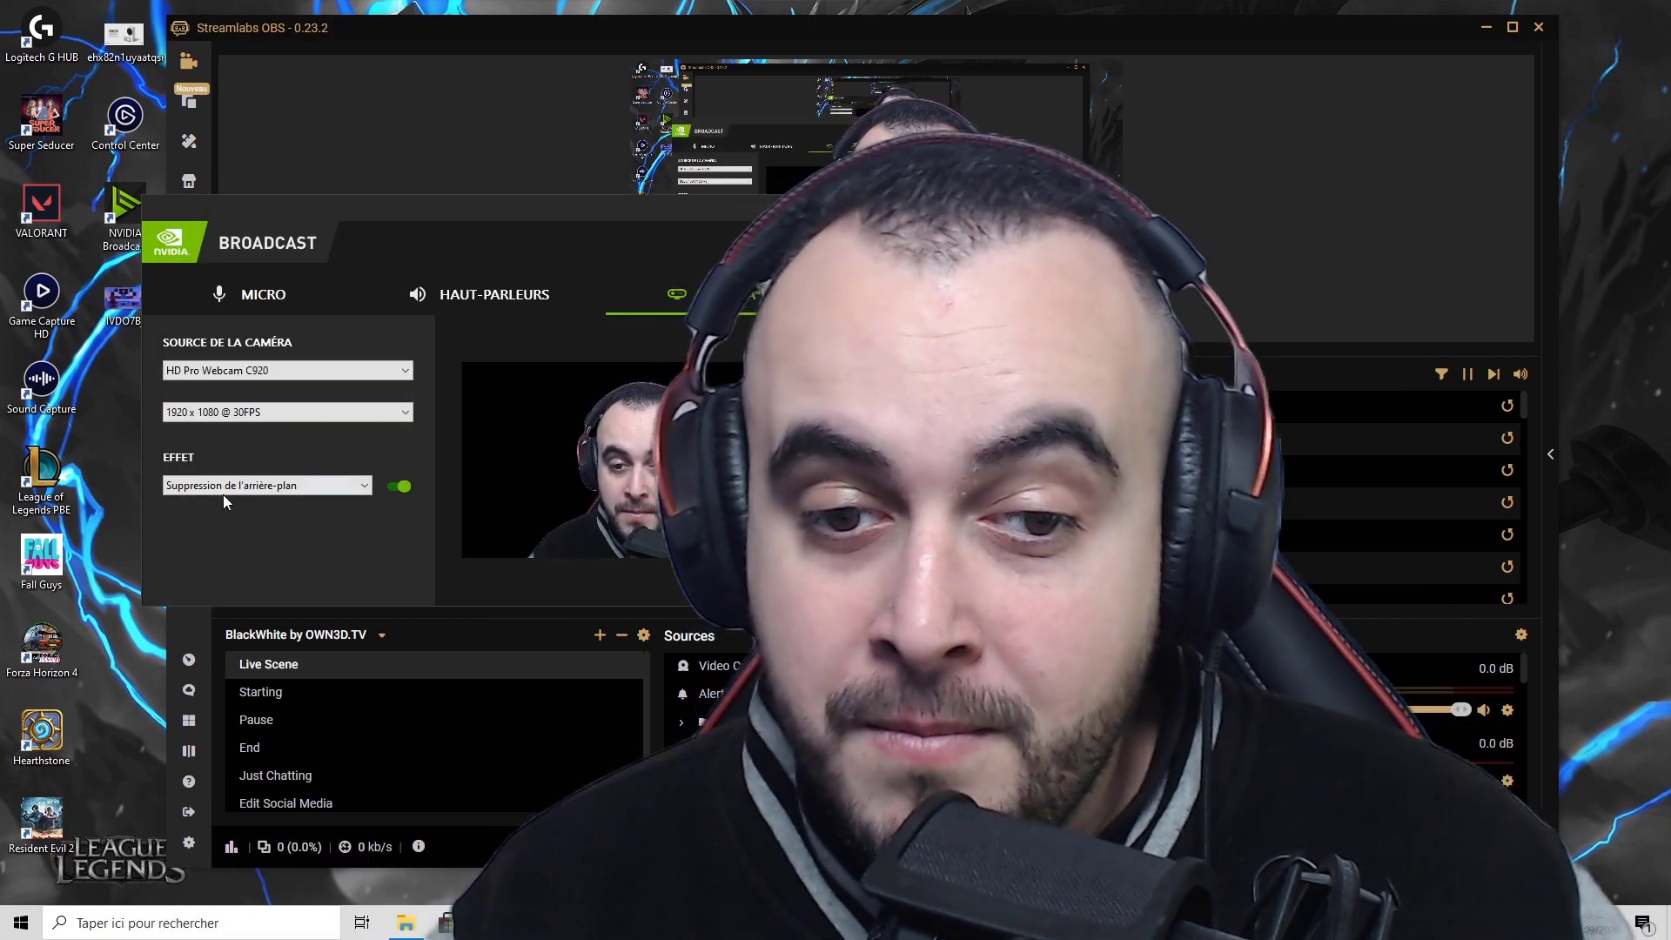
left_click(222, 486)
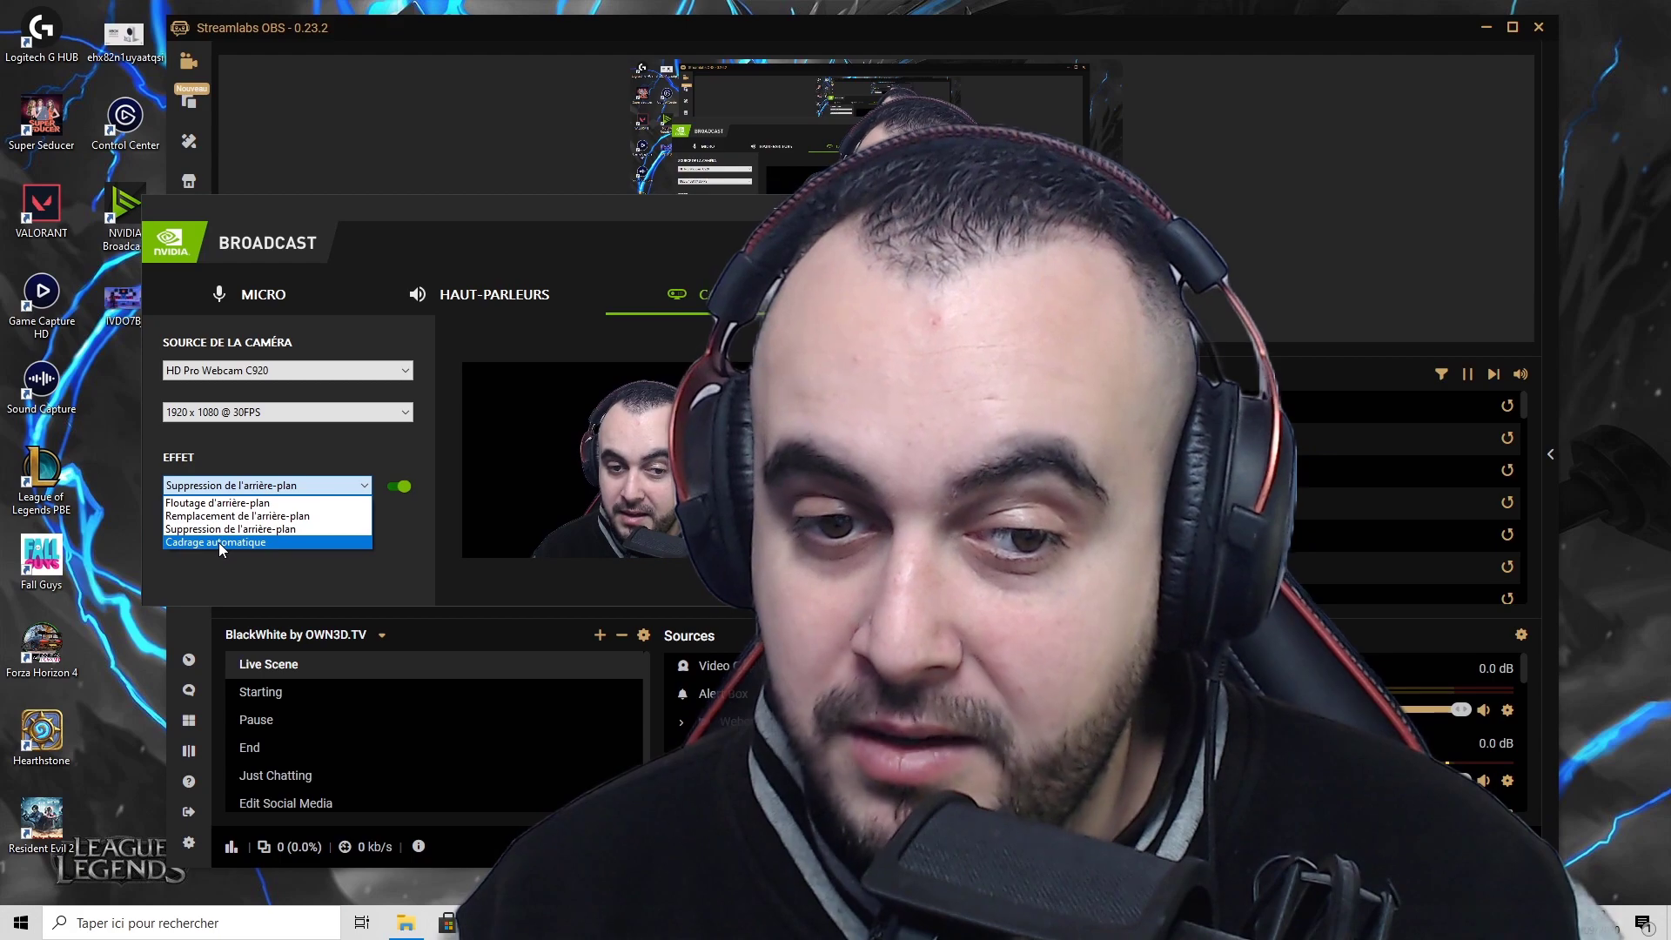
left_click(217, 541)
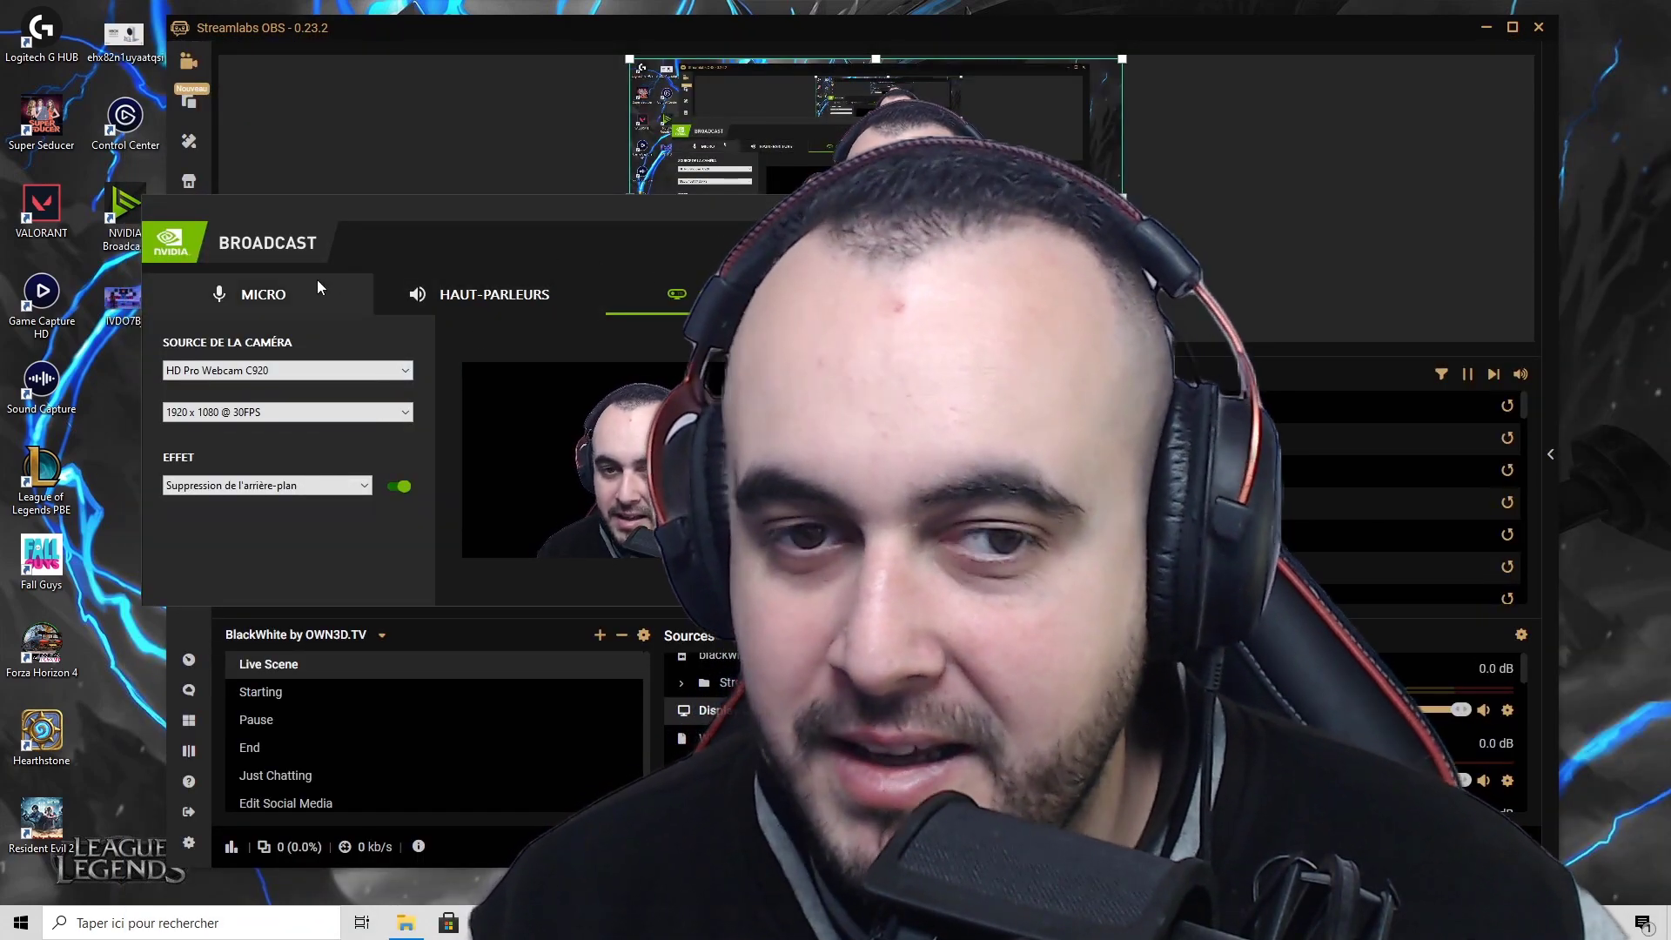
Open the microphone settings and select Focusrite USB (Focusrite USB Audio) as the microphone source.
left_click(317, 278)
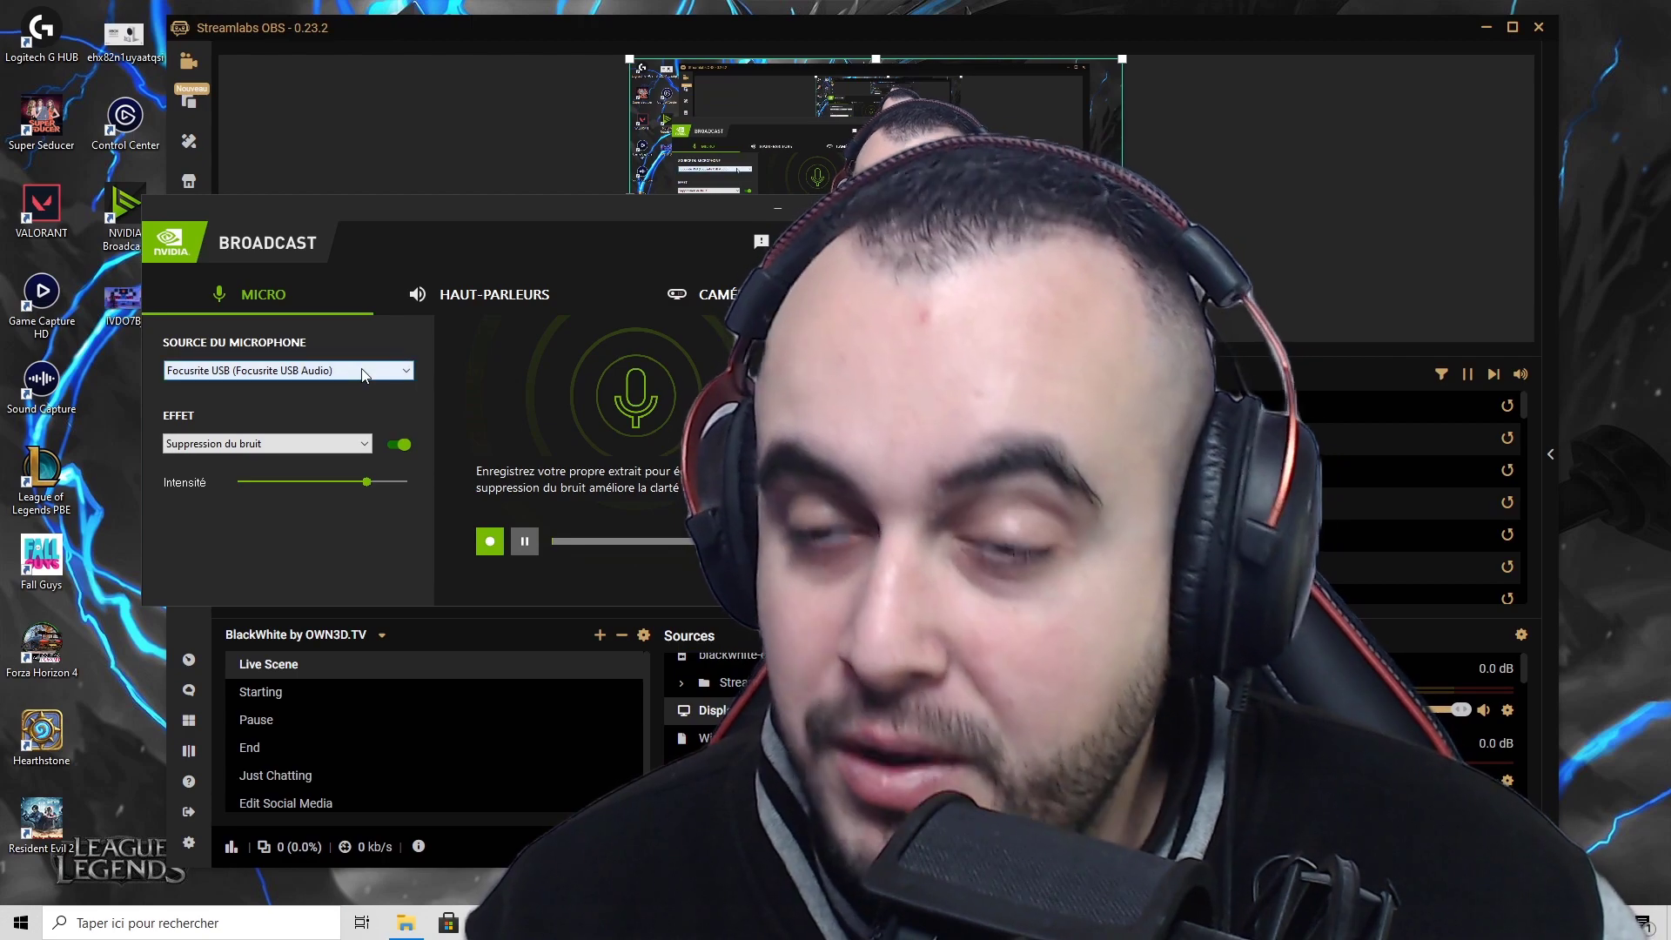
left_click(364, 374)
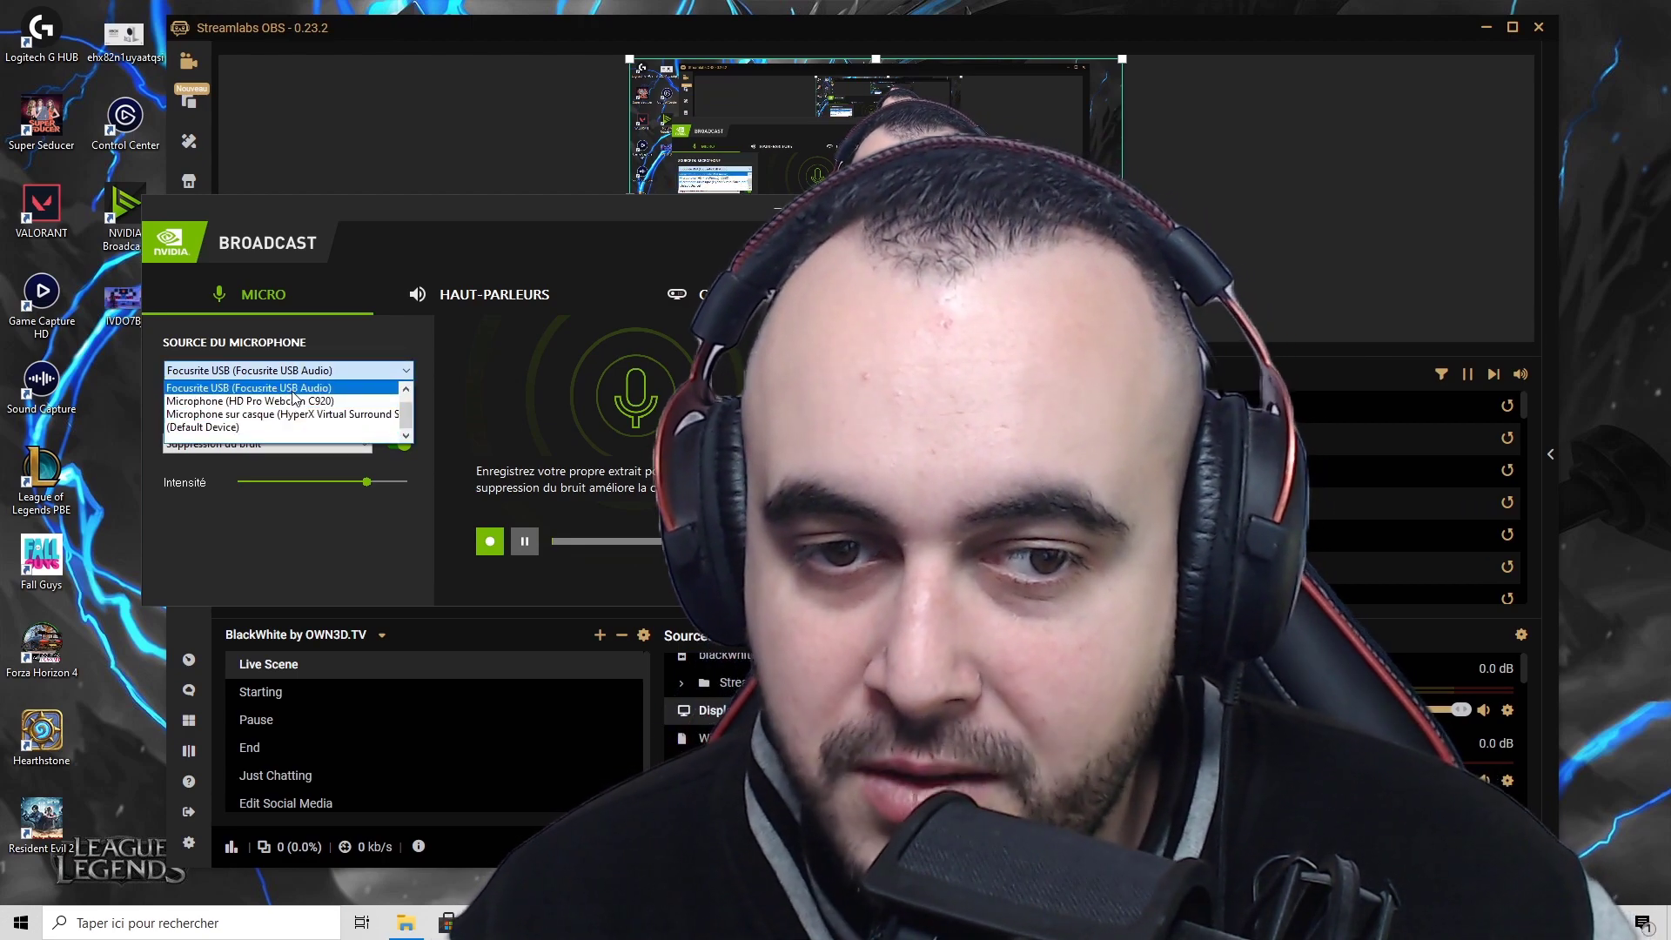
left_click(292, 389)
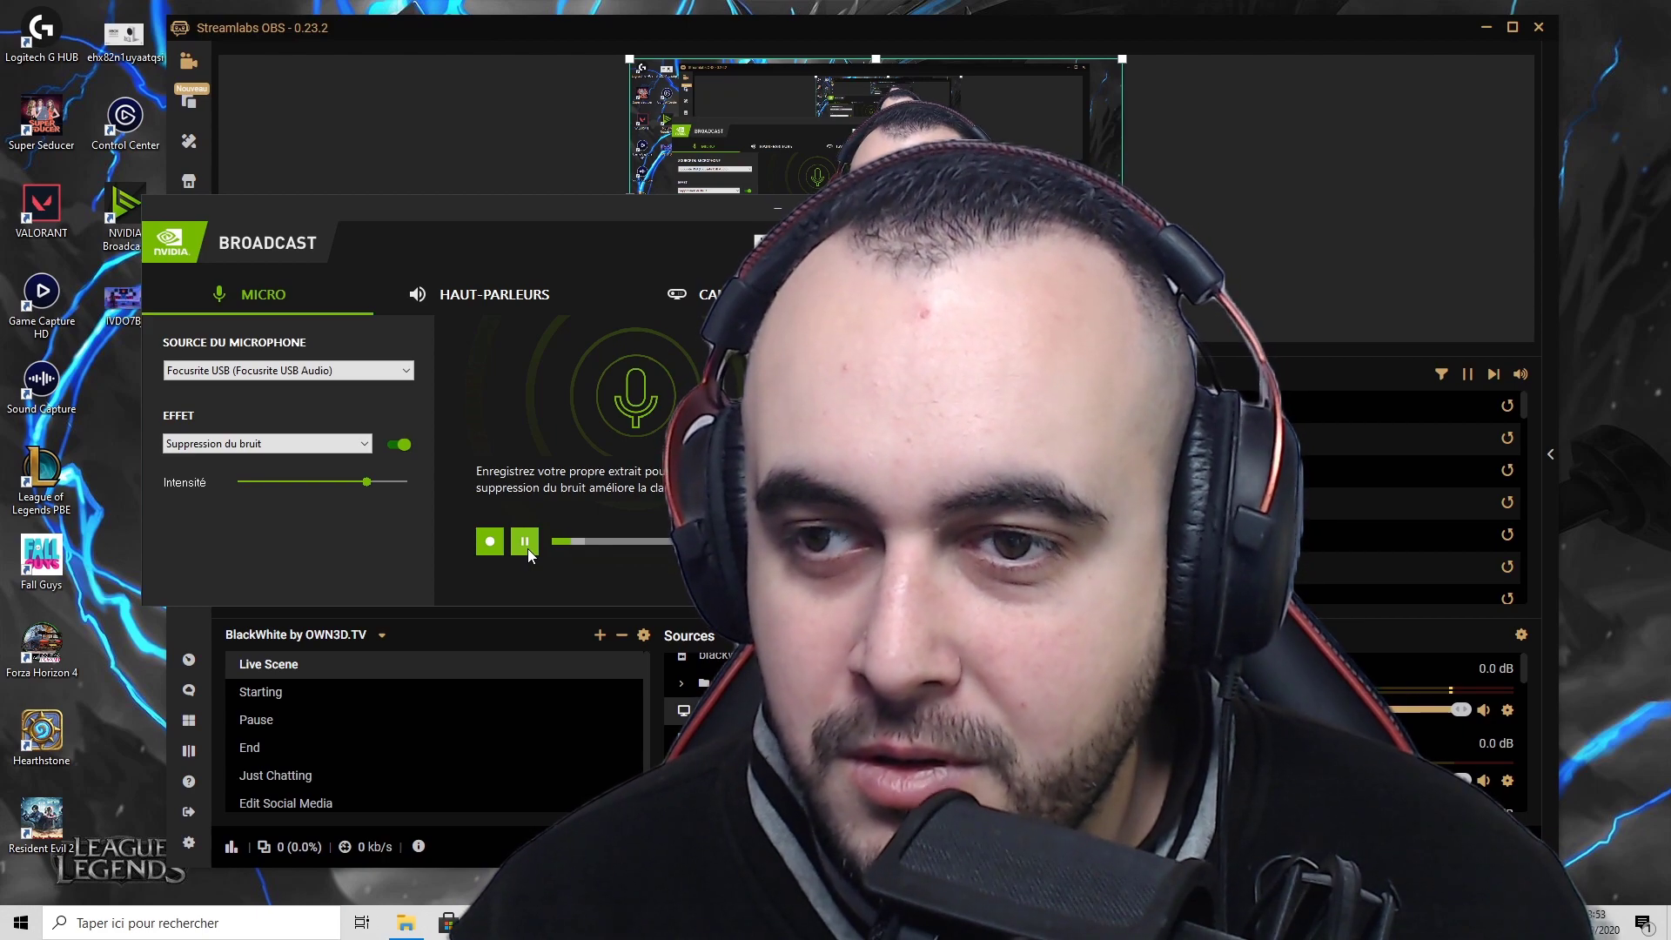
Pause the test clip's playback and raise the Suppression du bruit intensity to its maximum.
left_click(525, 542)
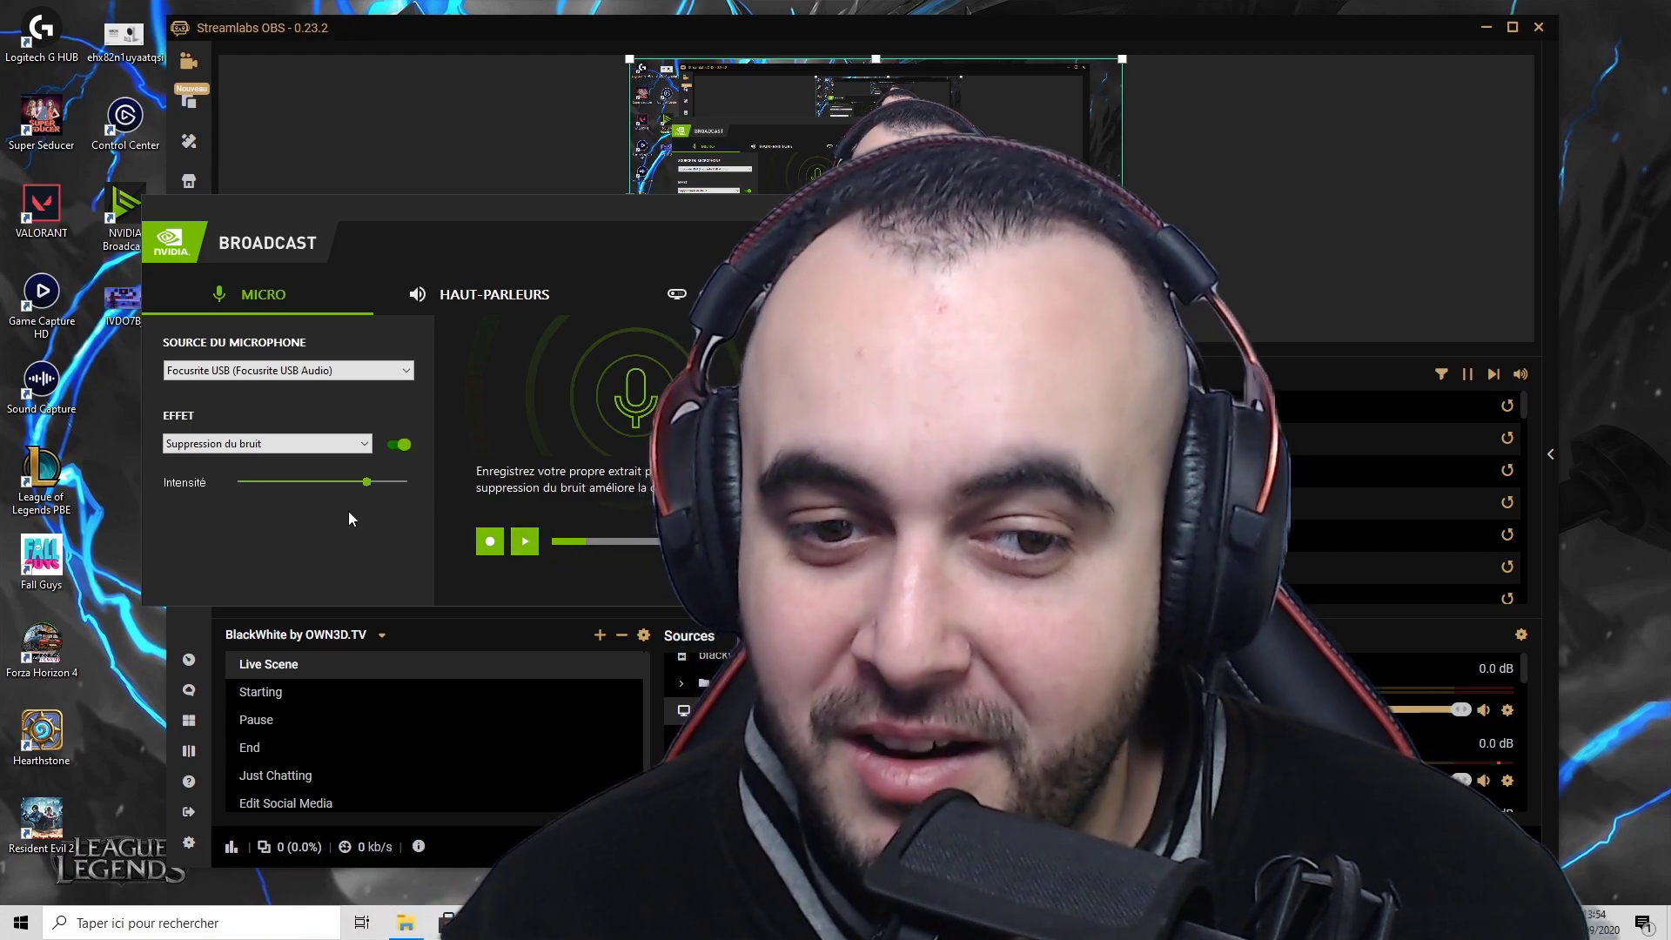
left_click_drag(369, 483, 426, 484)
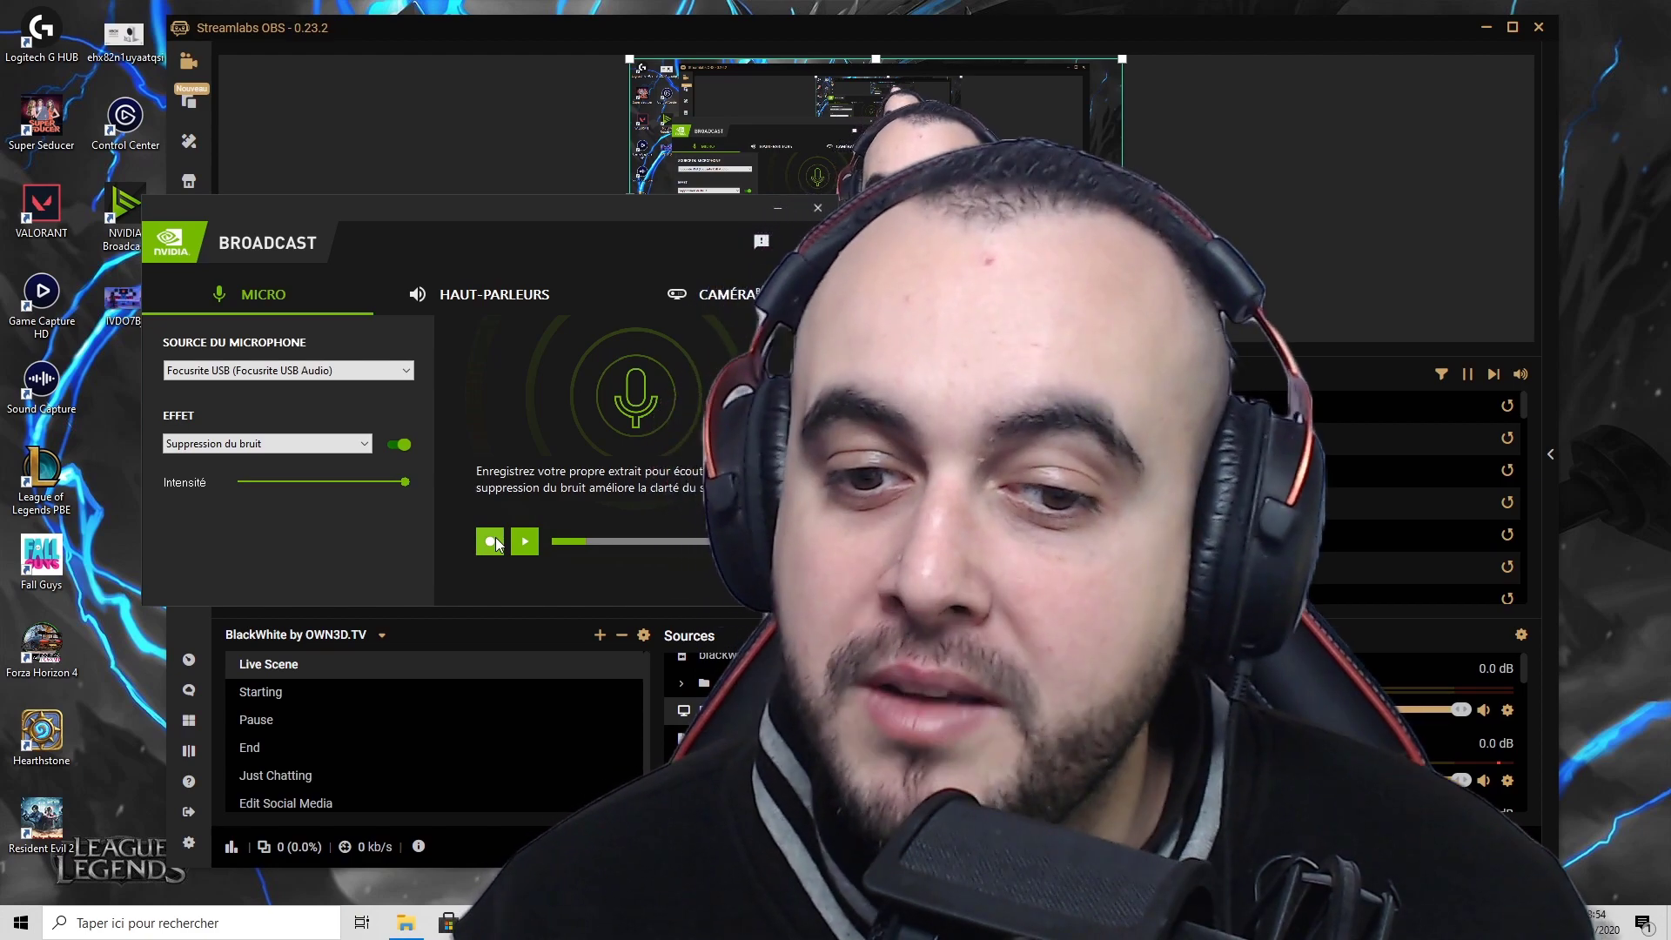
Record a new microphone test clip and play it back, returning to the camera settings when done.
left_click(491, 541)
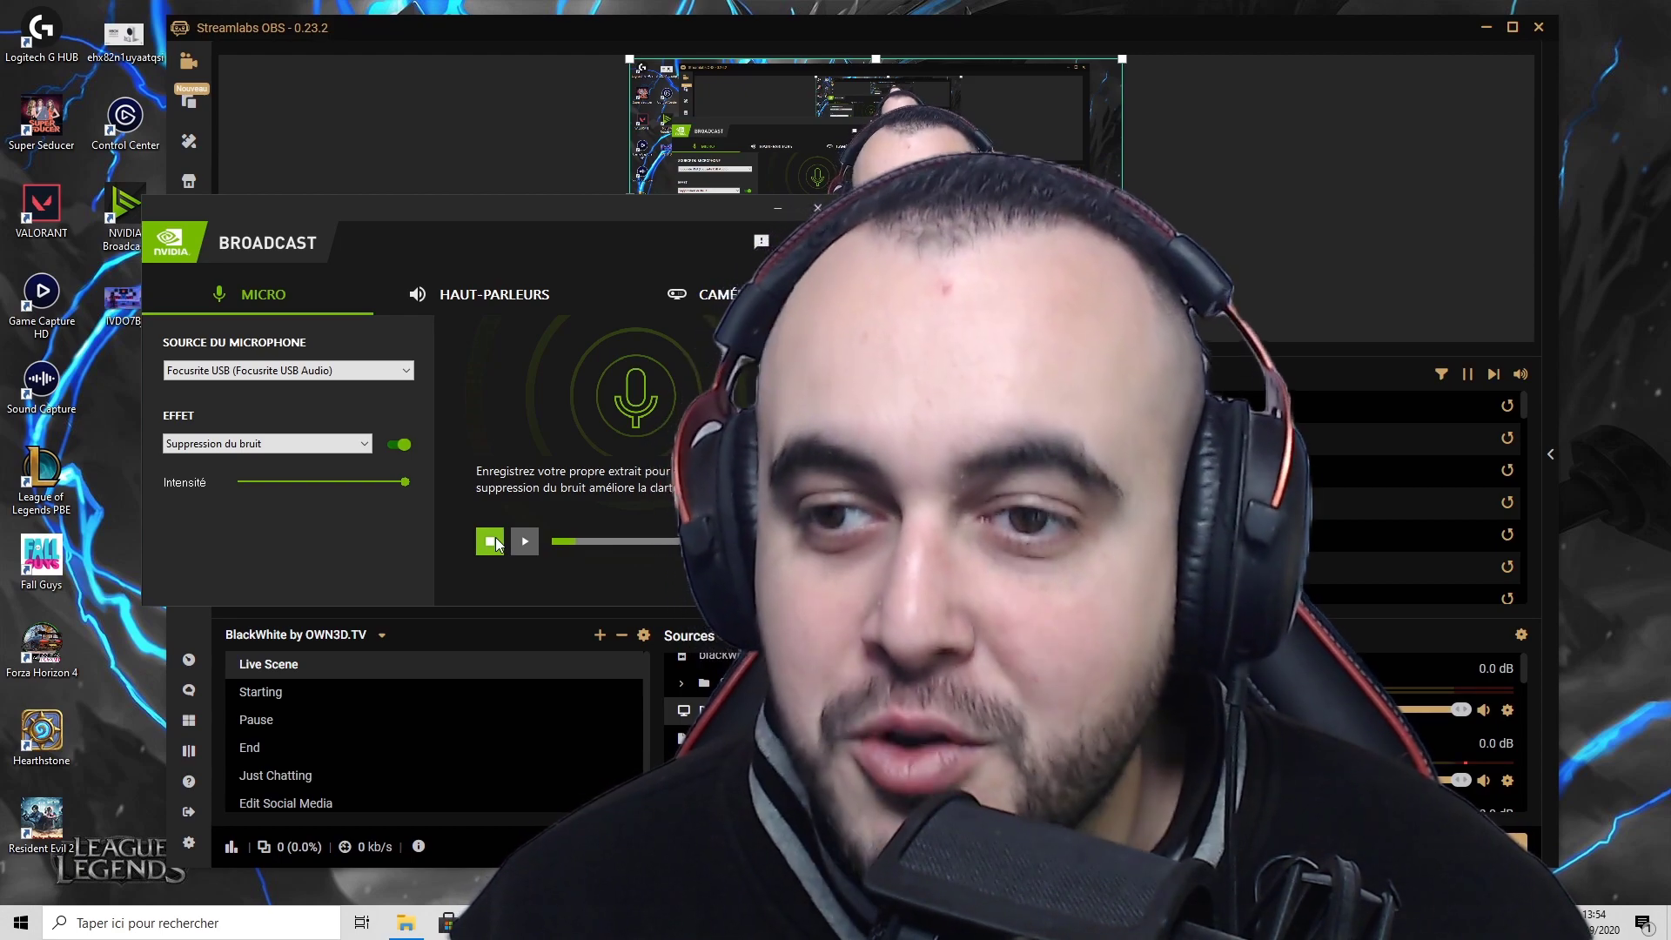
left_click(491, 540)
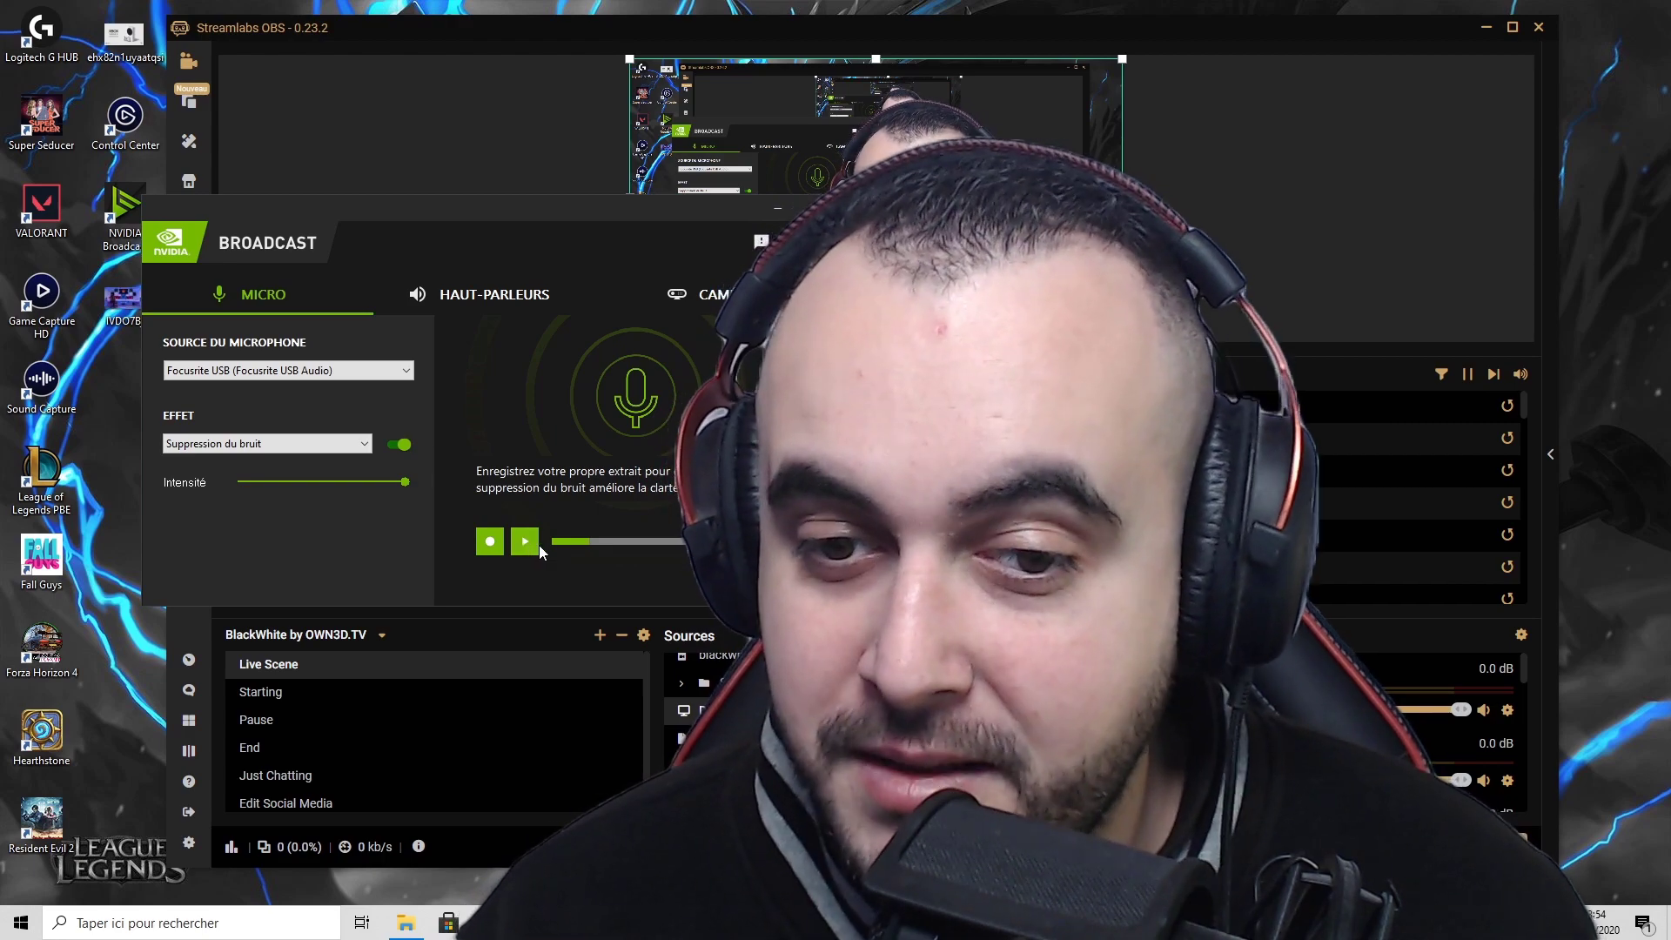
left_click(526, 541)
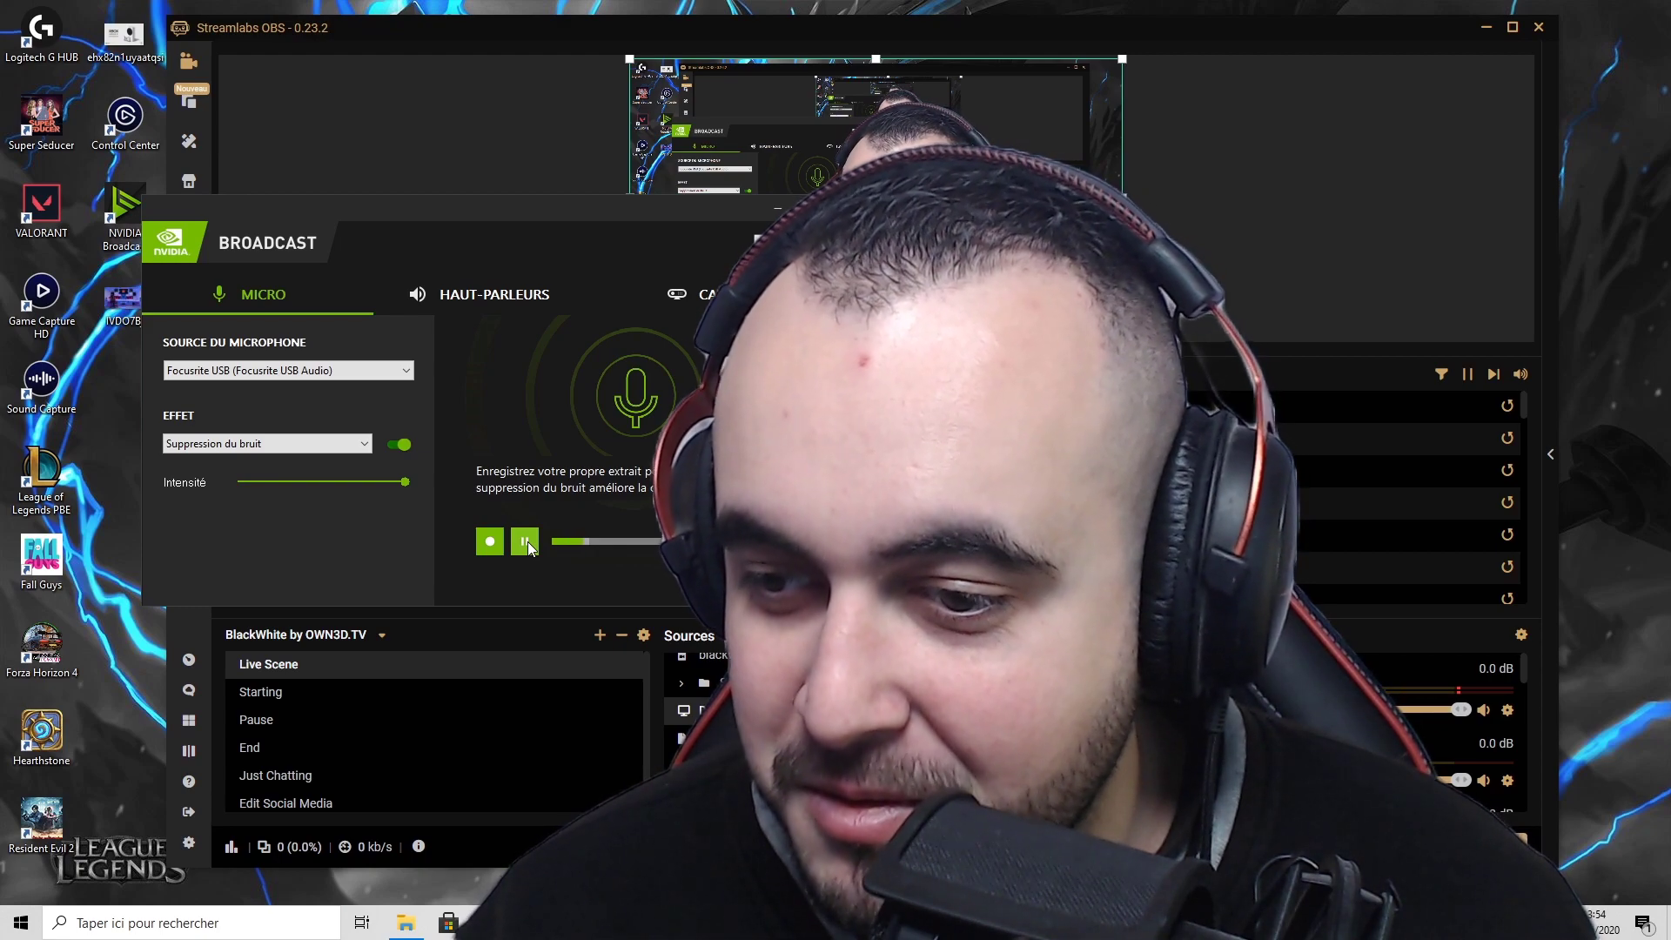
left_click(527, 542)
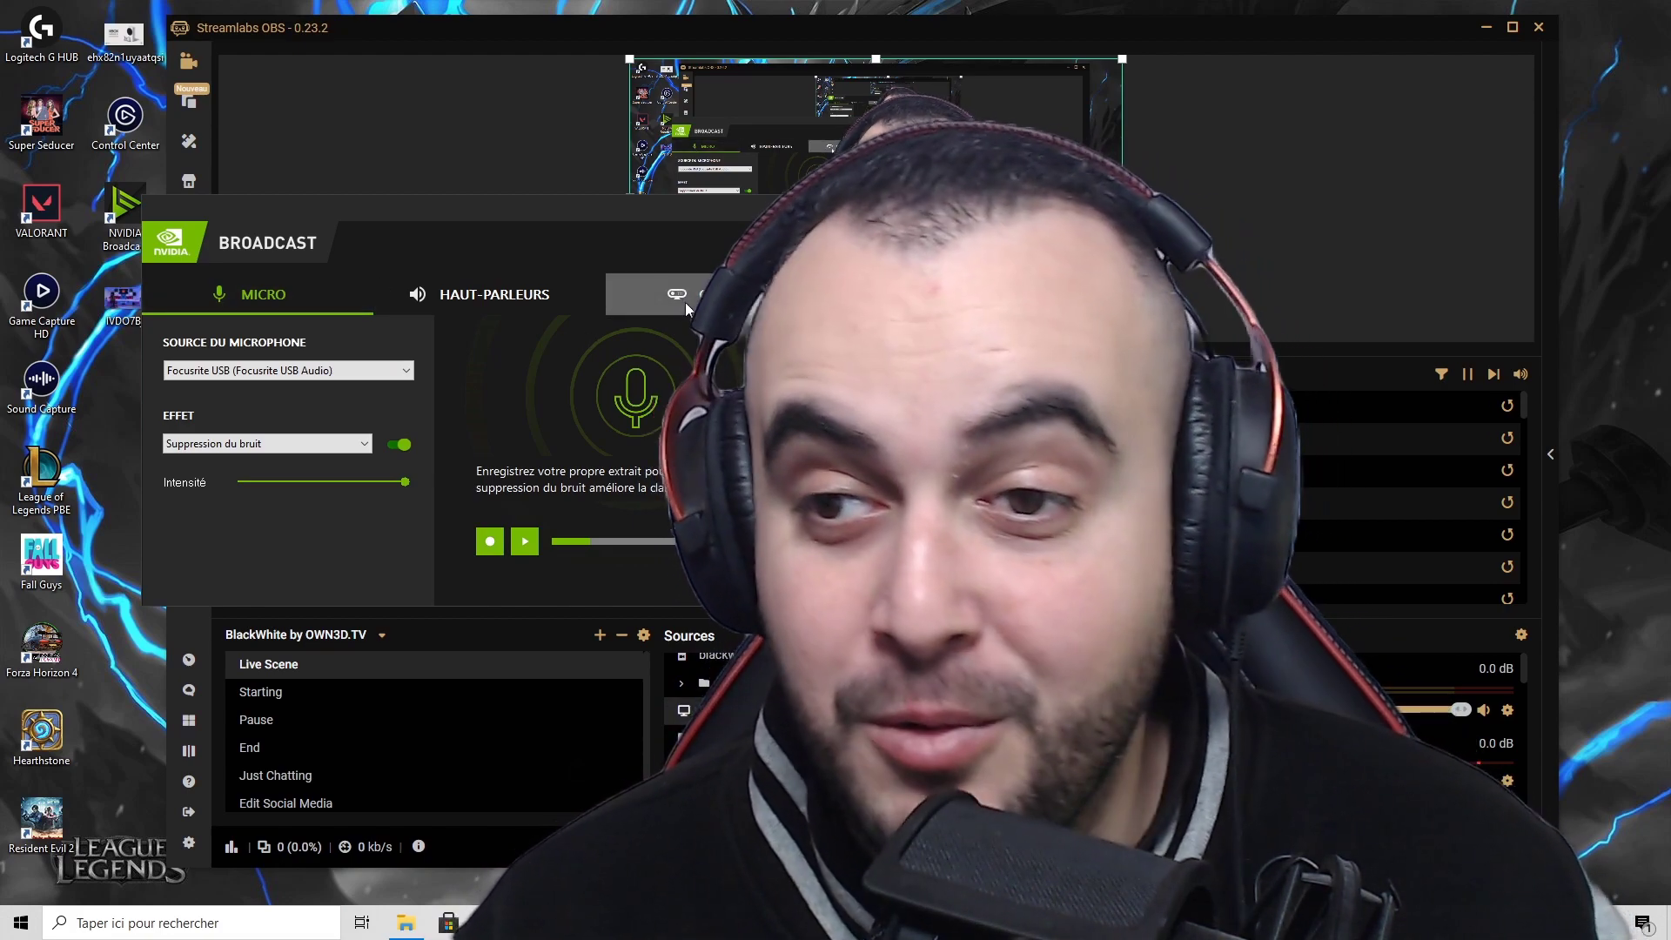
left_click(686, 298)
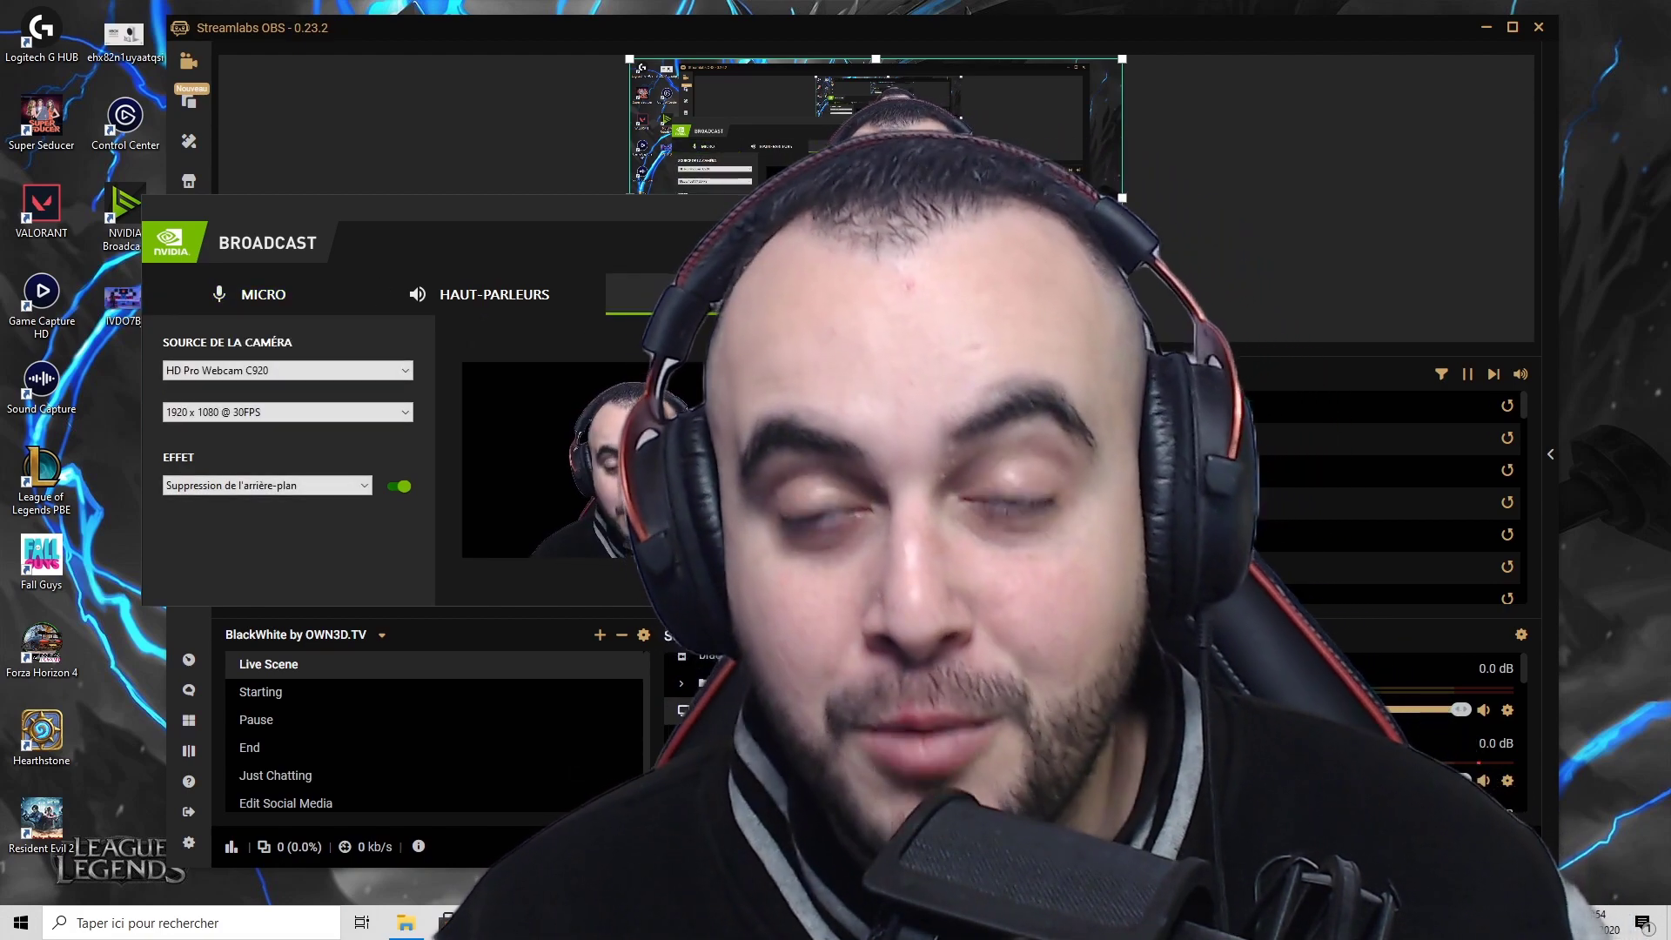